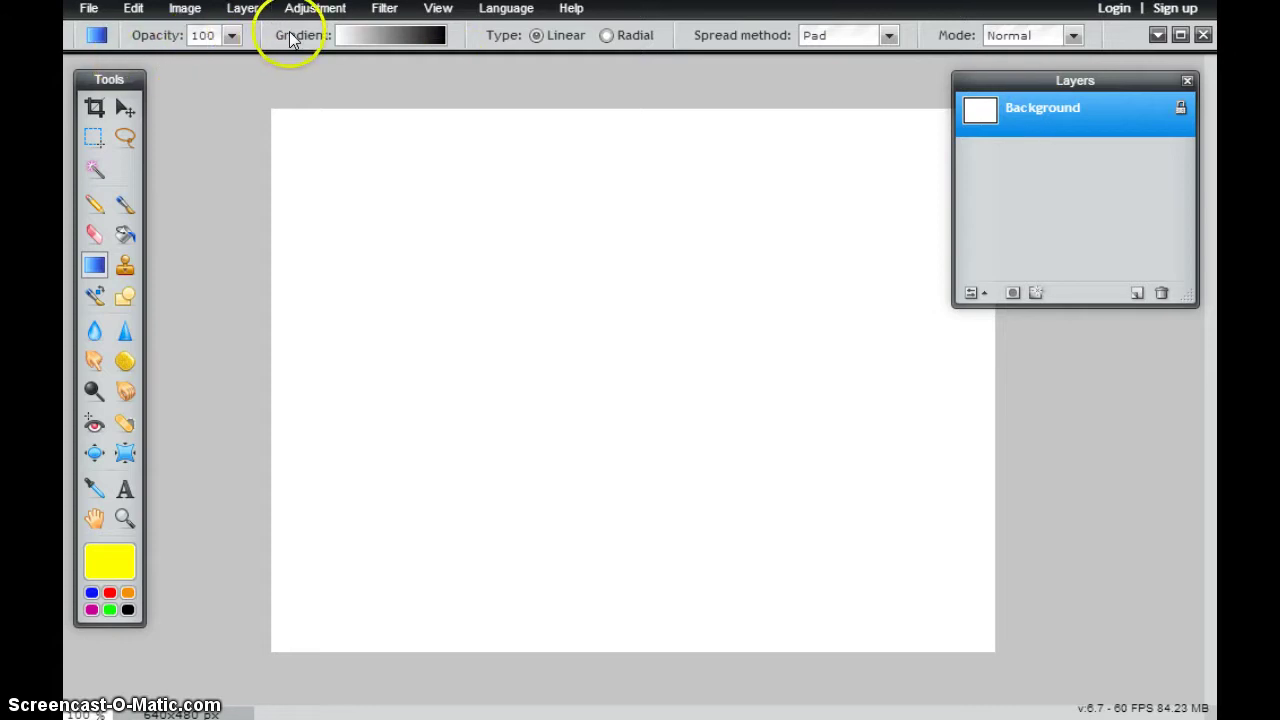
# - Open the gradient editor showing the white-to-black gradient and browse the preset grid
pyautogui.click(351, 38)
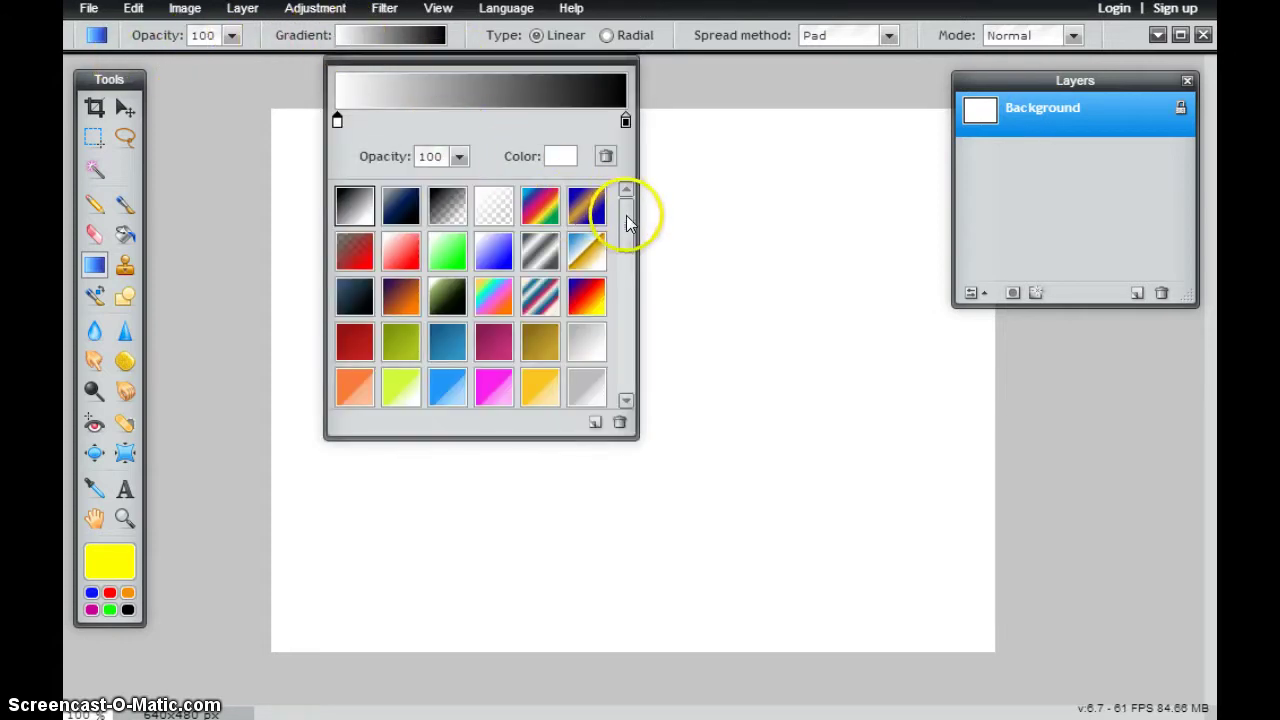
pyautogui.moveTo(627, 215); pyautogui.dragTo(626, 400)
pyautogui.moveTo(646, 328); pyautogui.dragTo(636, 218)
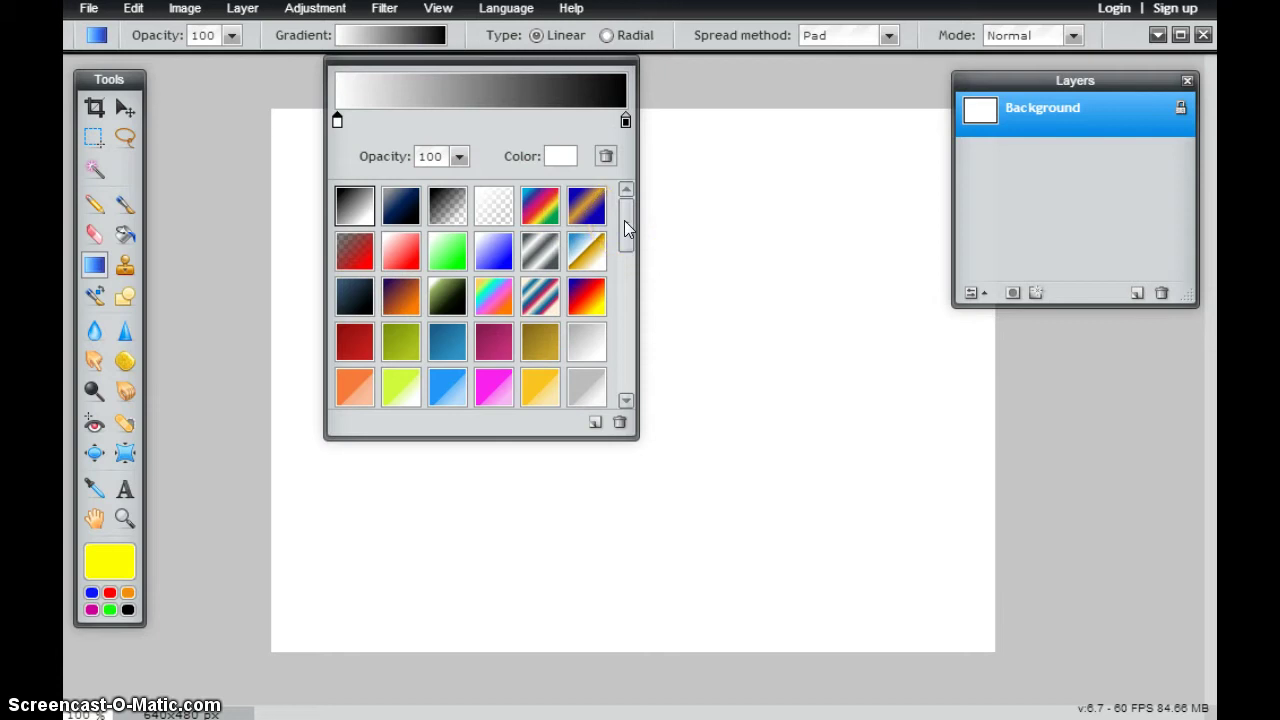
pyautogui.moveTo(625, 170); pyautogui.dragTo(423, 104)
pyautogui.moveTo(337, 94); pyautogui.dragTo(475, 80)
# - Draw two full diagonal and one short white-to-black test gradients, undoing each
pyautogui.click(731, 78)
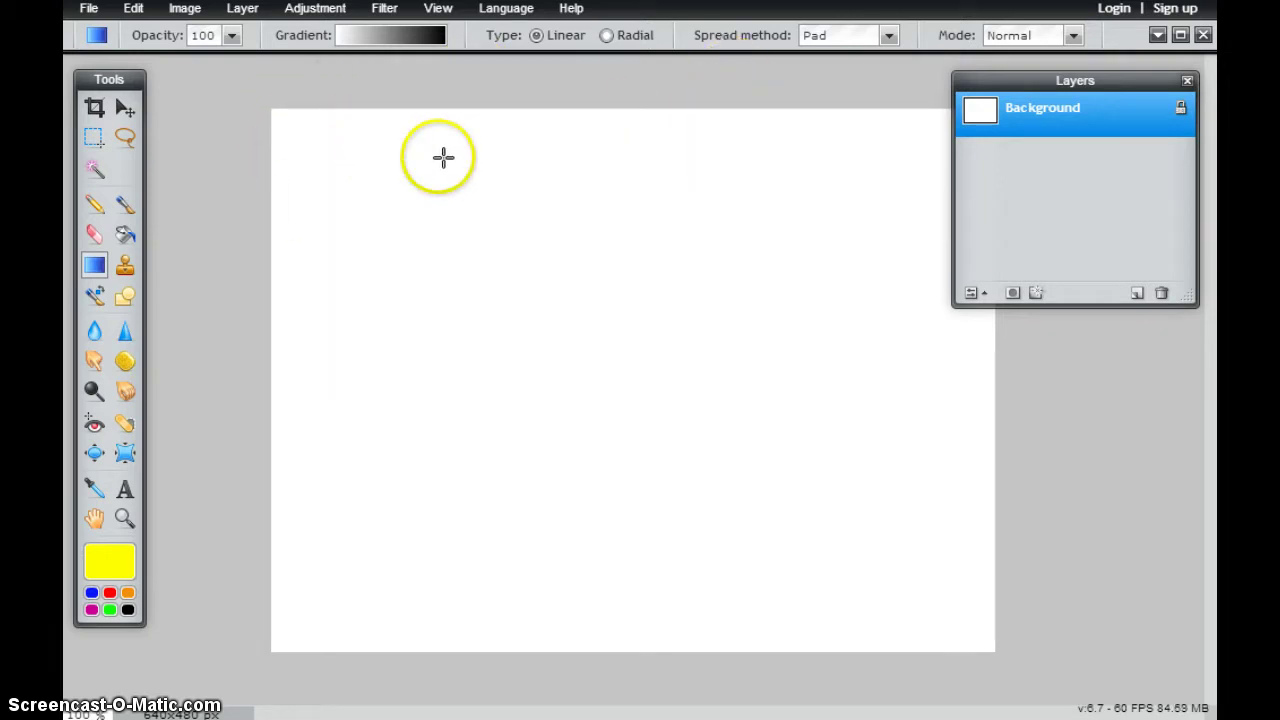
pyautogui.moveTo(282, 126); pyautogui.dragTo(979, 635)
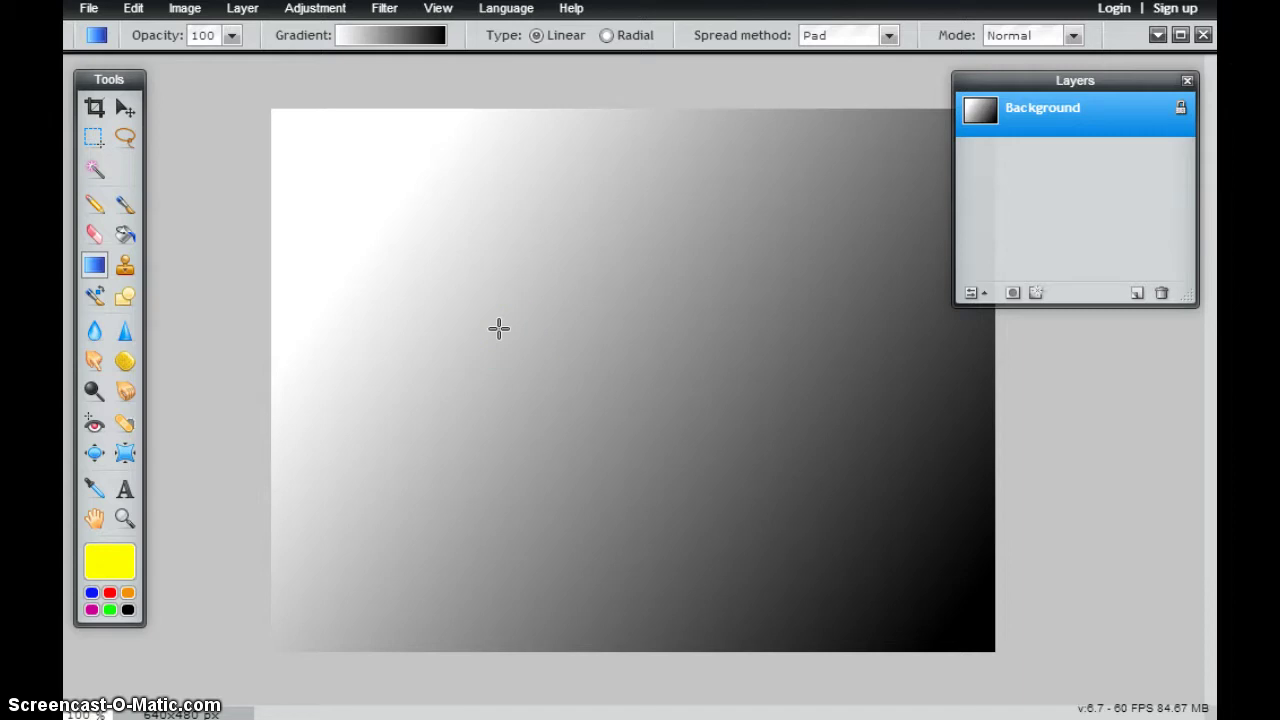
pyautogui.hotkey('ctrl', 'z')
pyautogui.moveTo(279, 126); pyautogui.dragTo(981, 640)
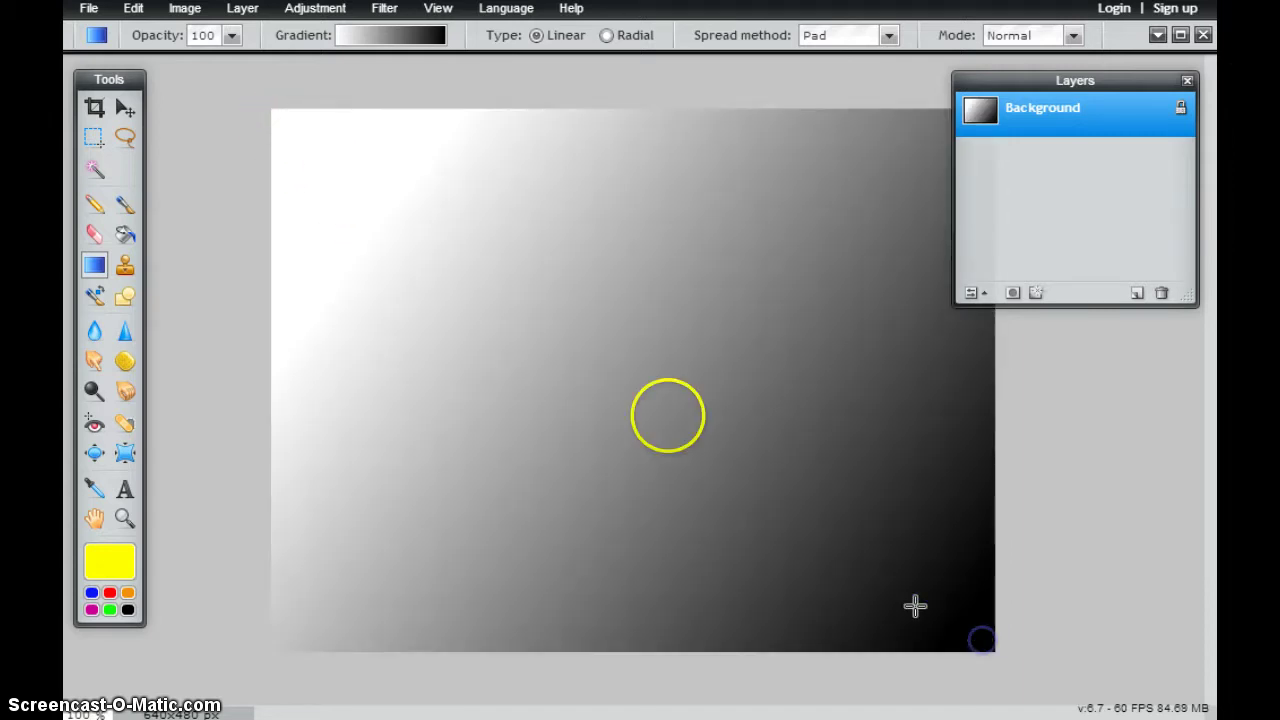
pyautogui.hotkey('ctrl', 'z')
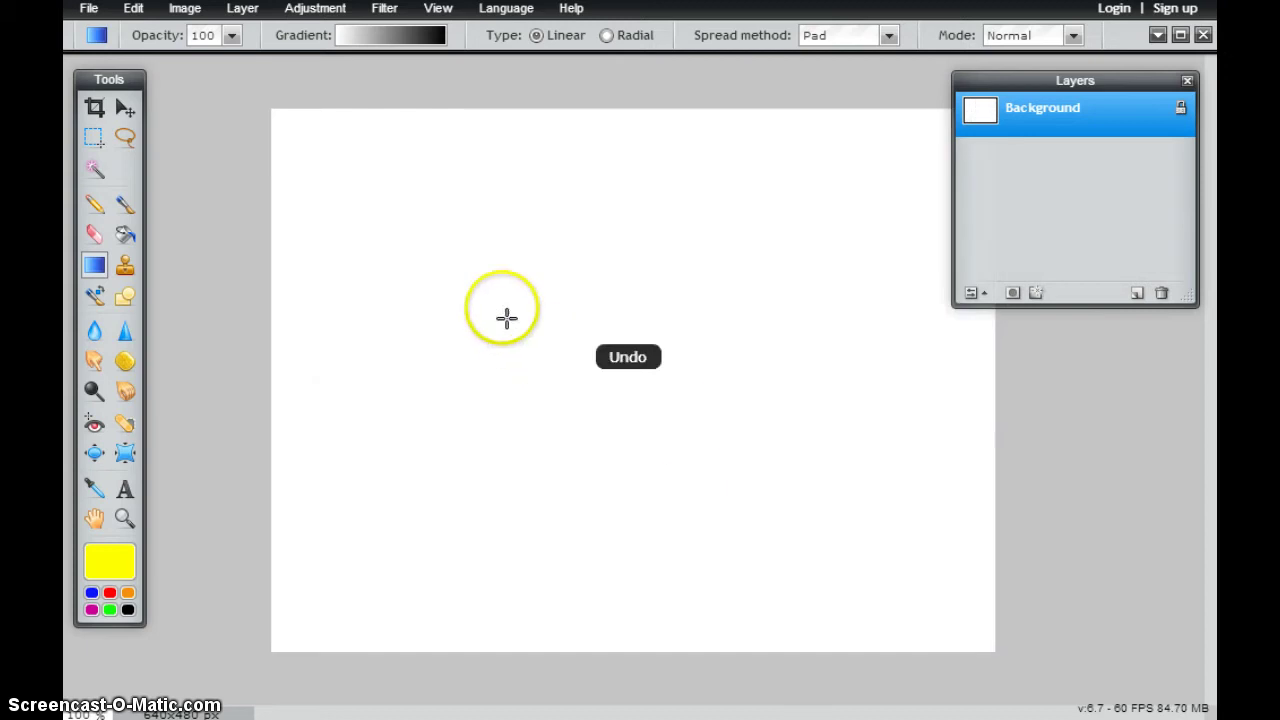
pyautogui.moveTo(566, 336); pyautogui.dragTo(599, 358)
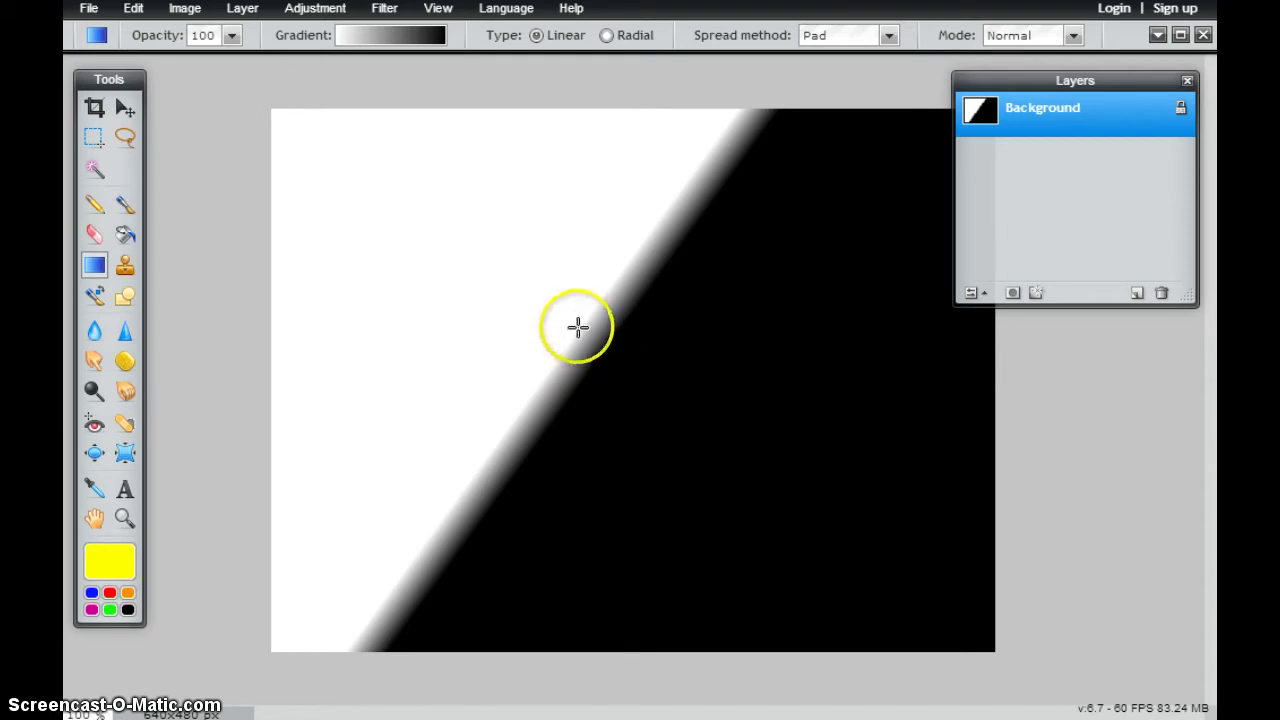
pyautogui.hotkey('ctrl', 'z')
# - Apply the blue, red and cream striped preset, test it diagonally, then undo the fill
pyautogui.click(411, 35)
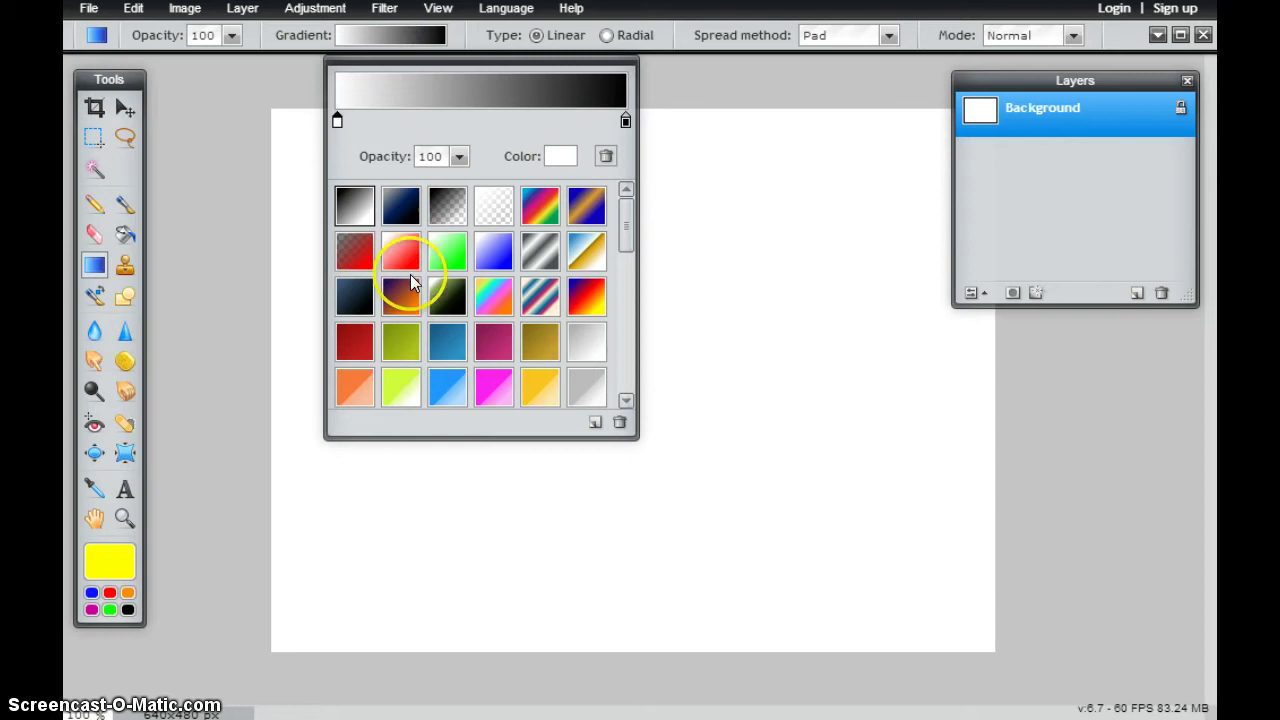
pyautogui.click(540, 296)
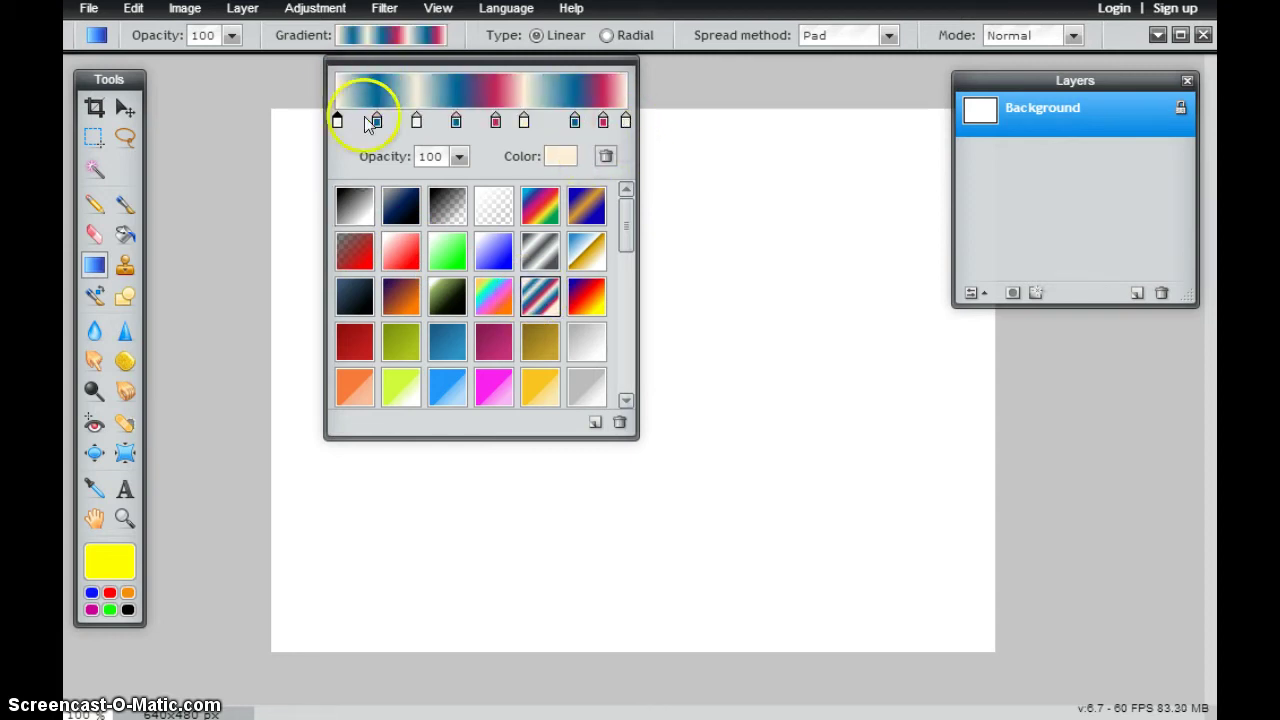
pyautogui.click(660, 90)
pyautogui.moveTo(272, 134); pyautogui.dragTo(940, 603)
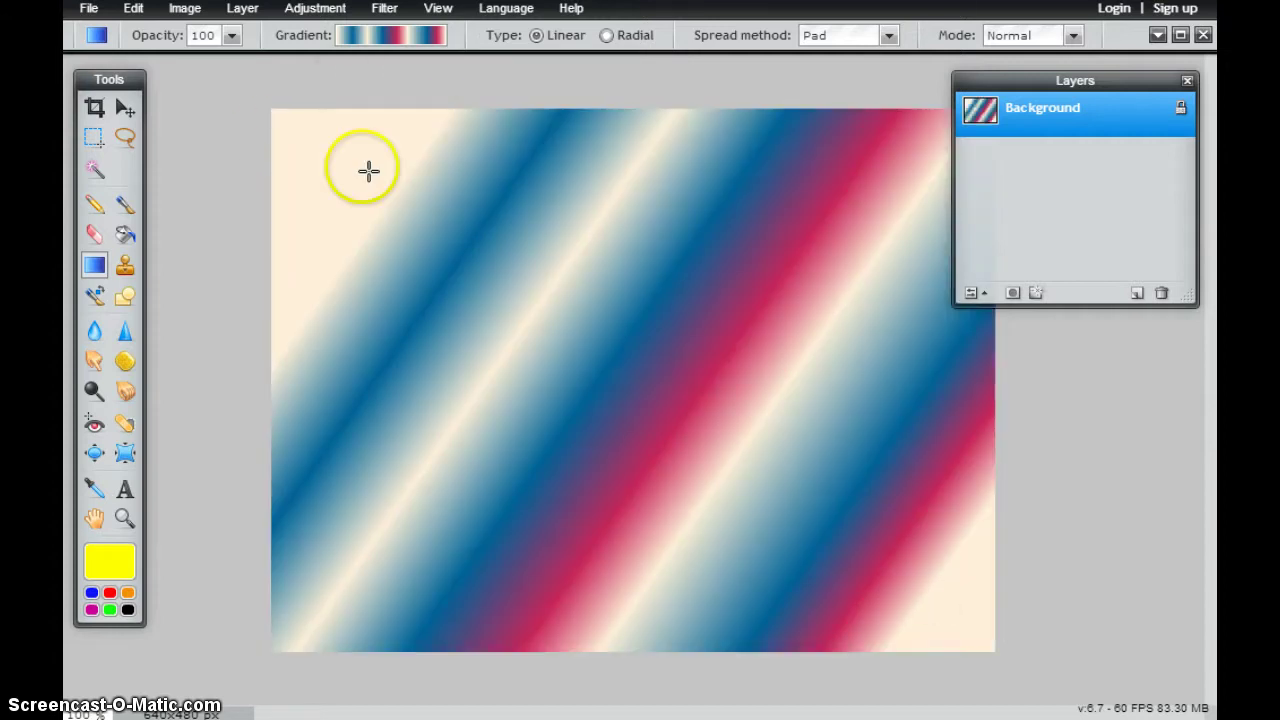
pyautogui.hotkey('ctrl', 'z')
pyautogui.click(390, 35)
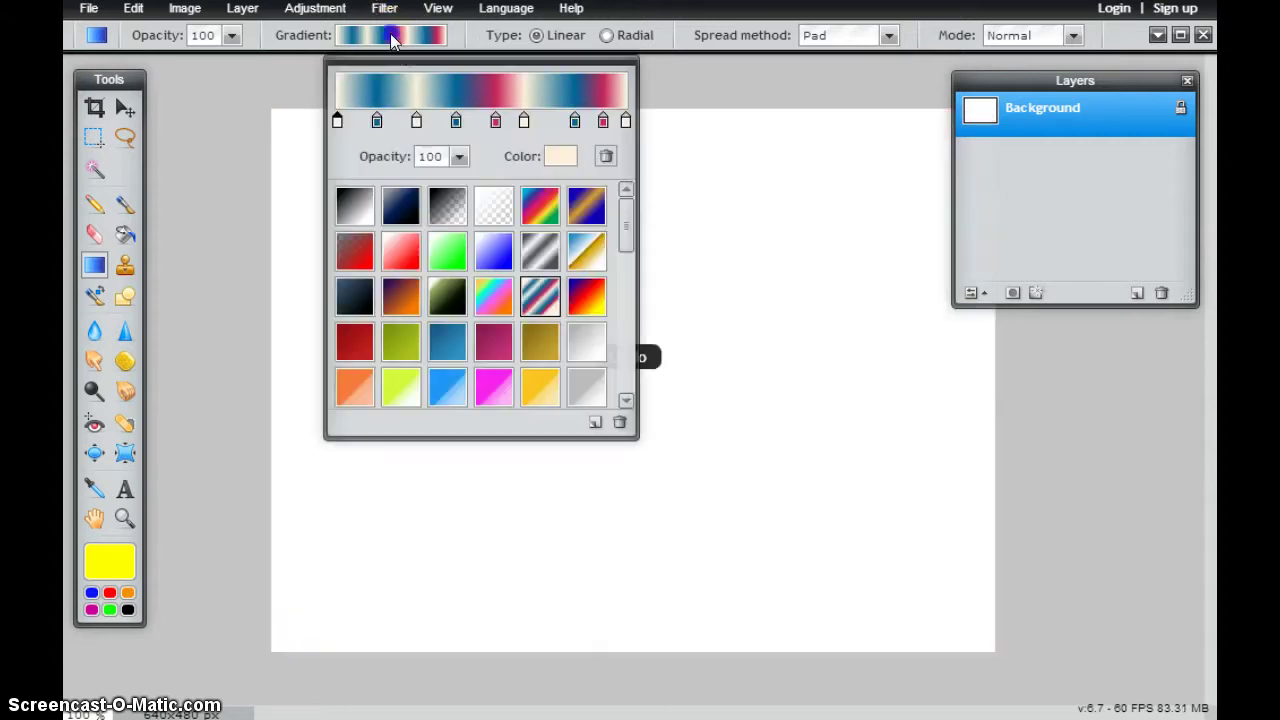
pyautogui.moveTo(628, 222); pyautogui.dragTo(609, 171)
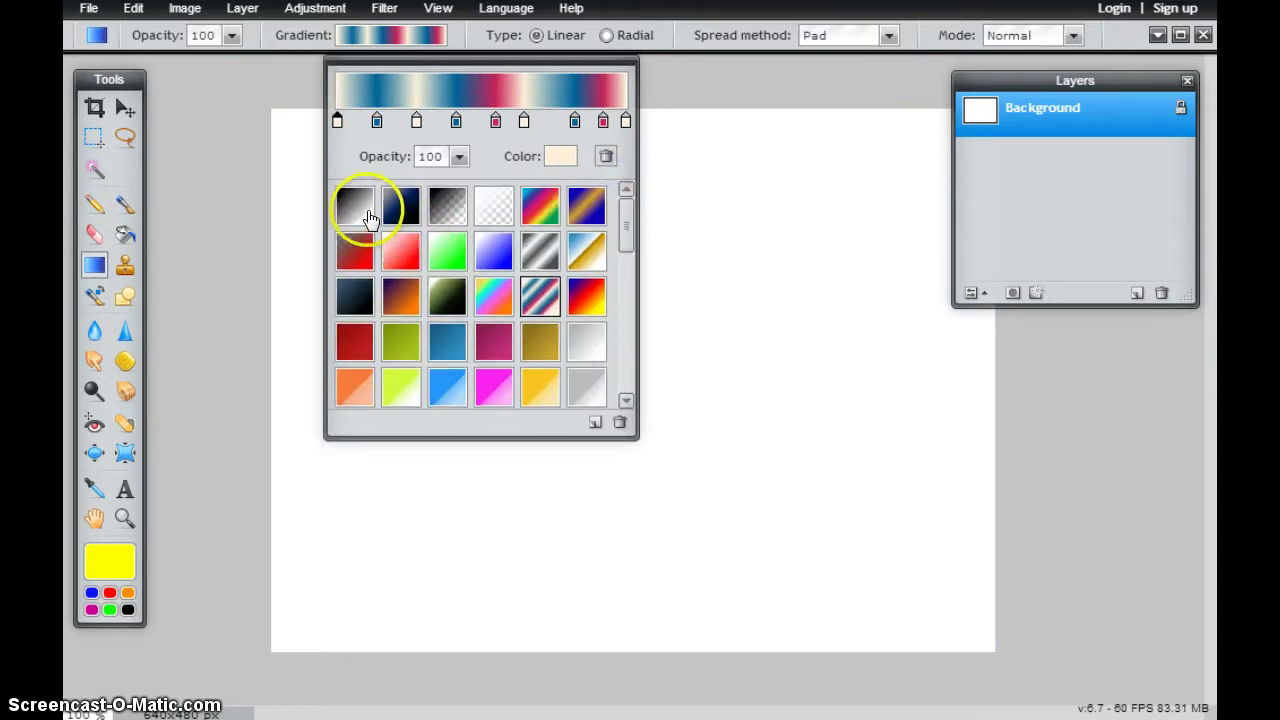
# - Start from the black-to-white preset and move the white stop to the left end
pyautogui.click(354, 209)
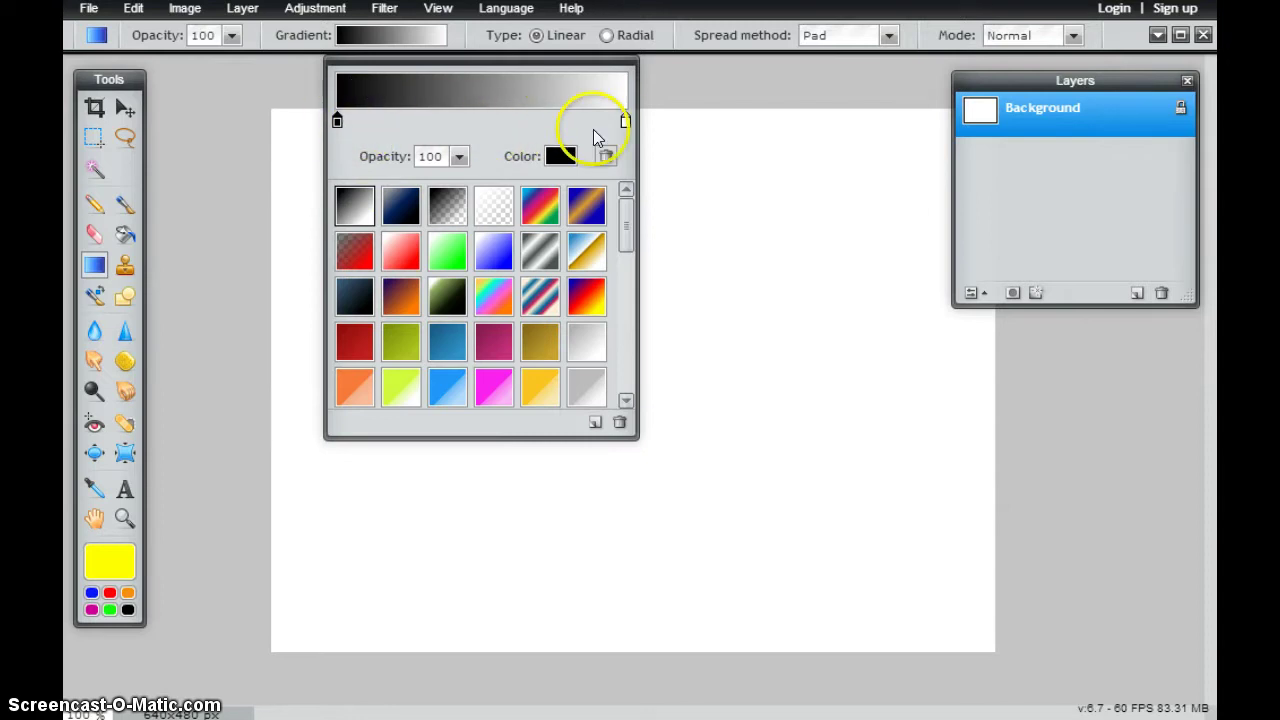
pyautogui.moveTo(625, 121)
pyautogui.mouseDown()
pyautogui.moveTo(404, 121)
pyautogui.moveTo(630, 121)
pyautogui.mouseUp()
pyautogui.moveTo(404, 121); pyautogui.dragTo(333, 121)
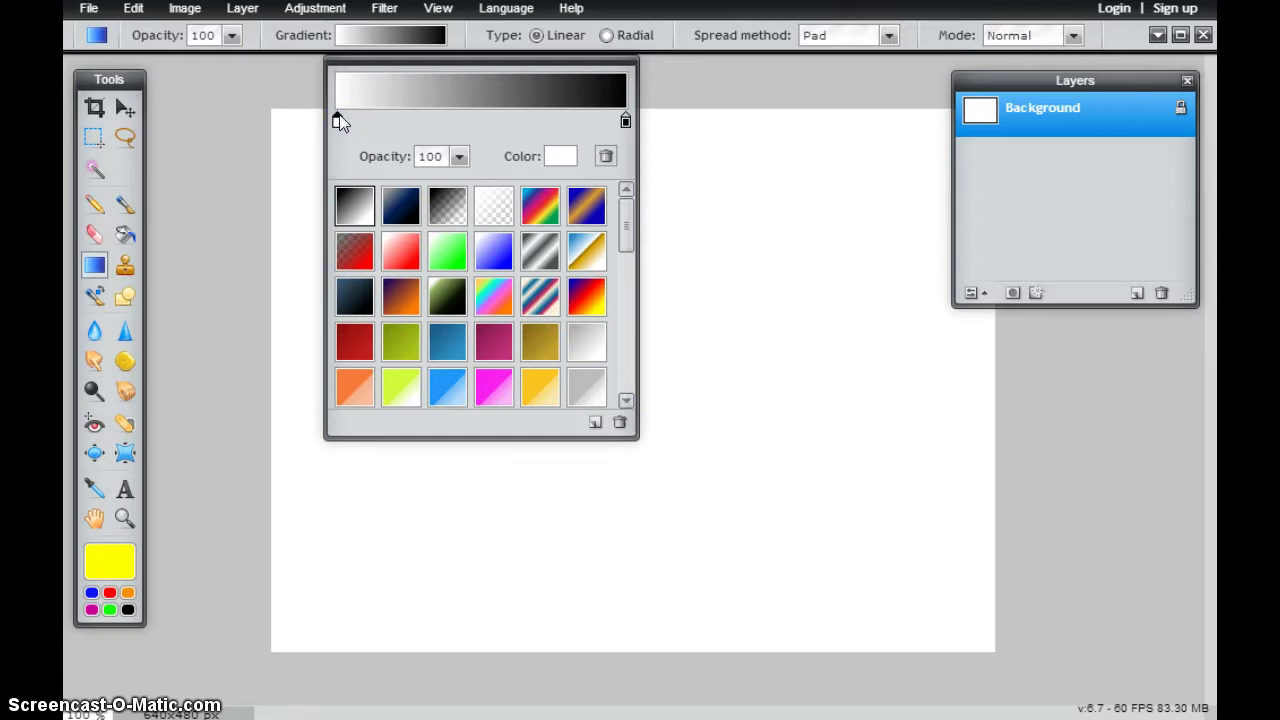
pyautogui.click(339, 121)
pyautogui.click(566, 156)
# - Recolour the first gradient stop red
pyautogui.click(624, 121)
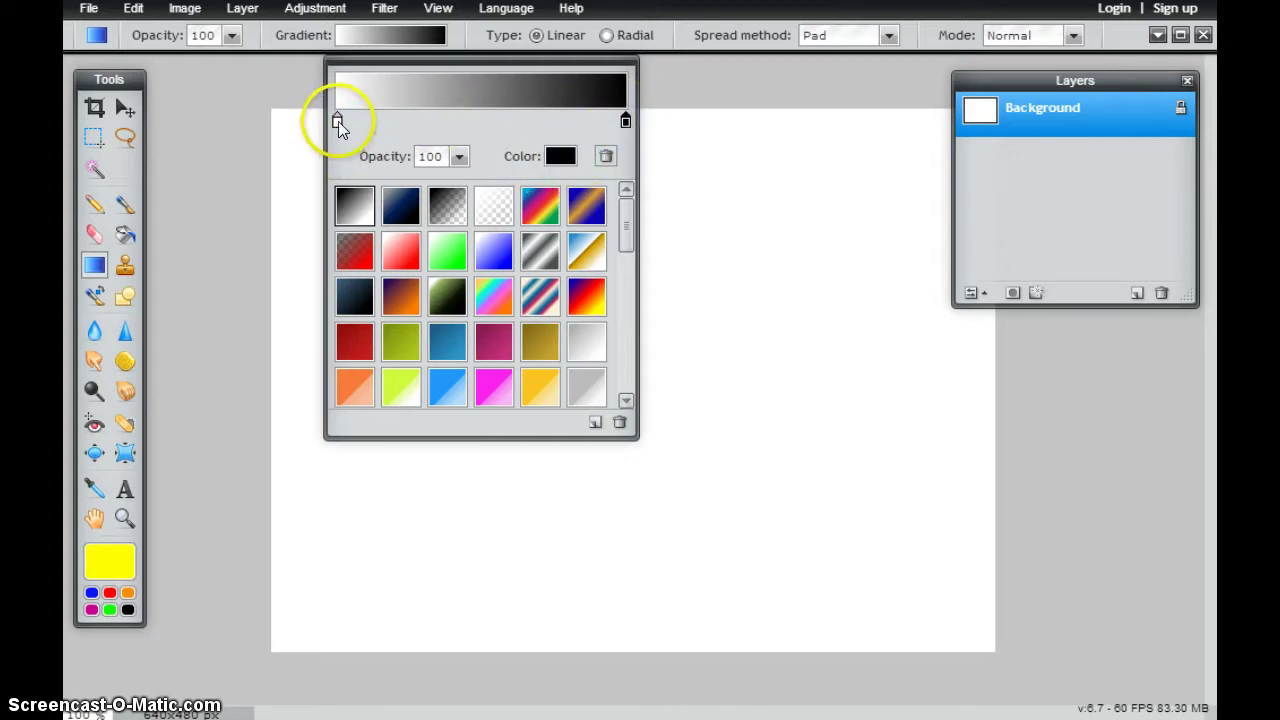
pyautogui.click(562, 158)
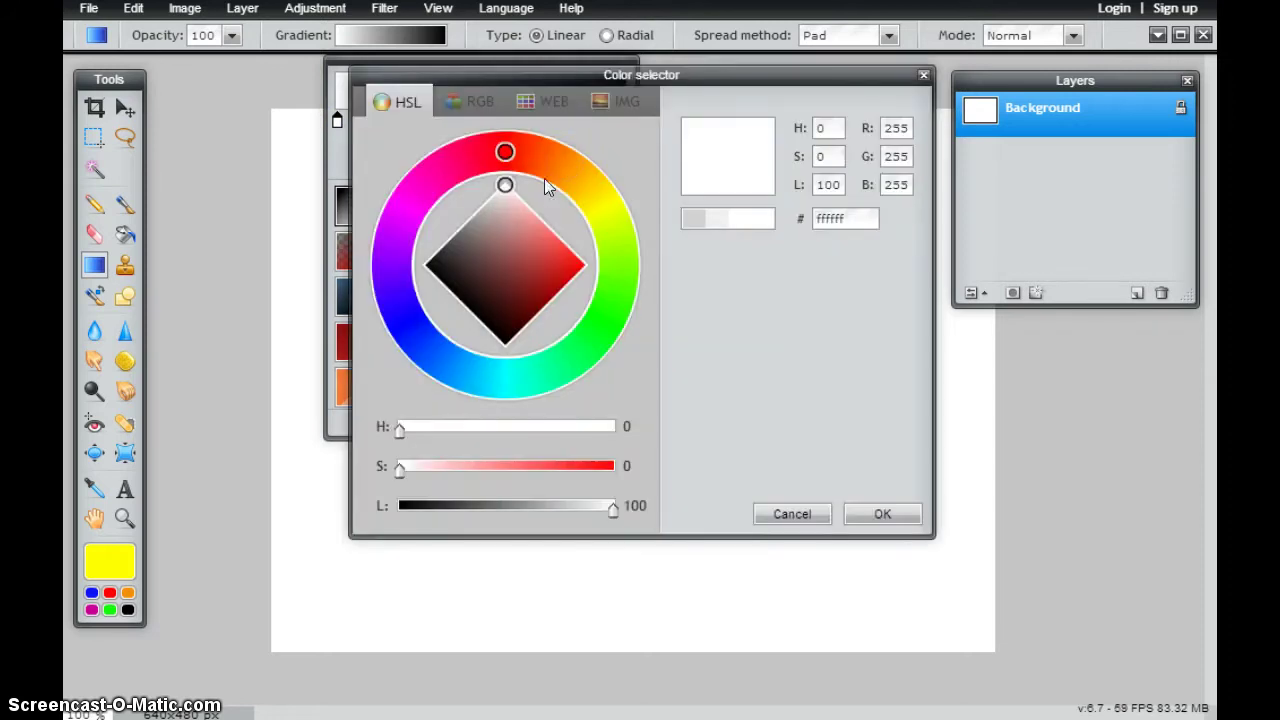
pyautogui.click(577, 261)
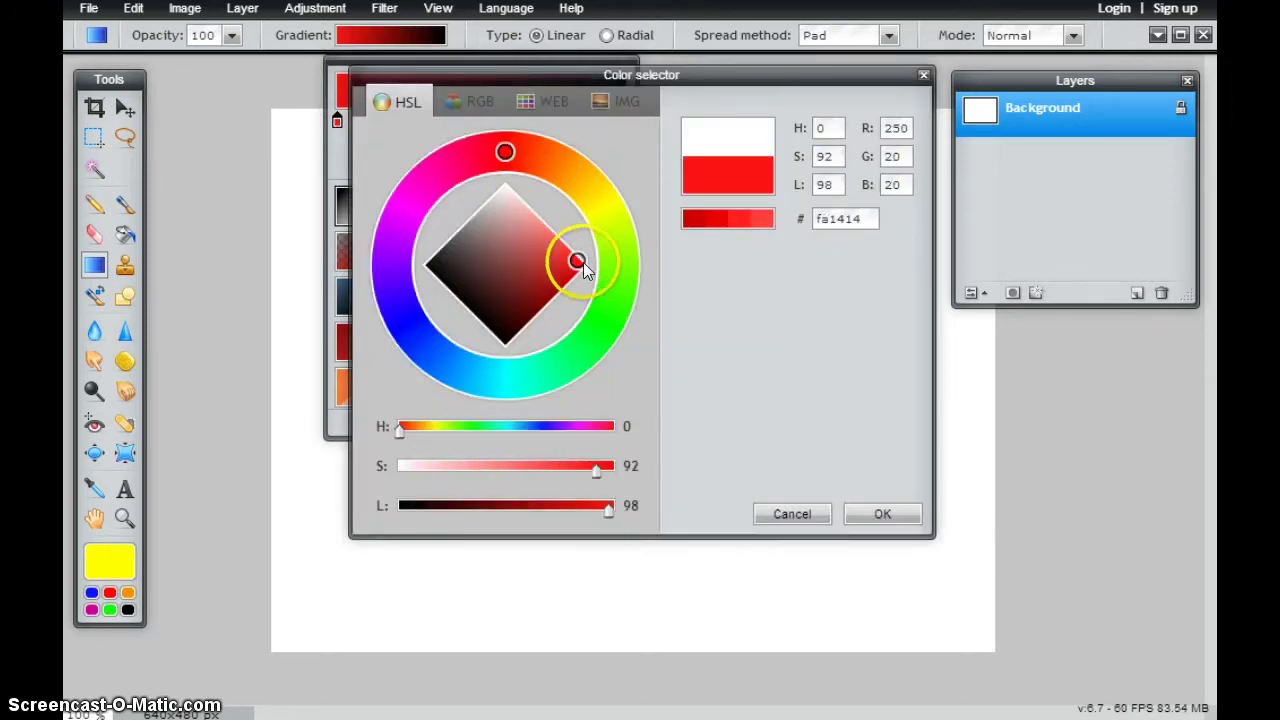
pyautogui.click(883, 510)
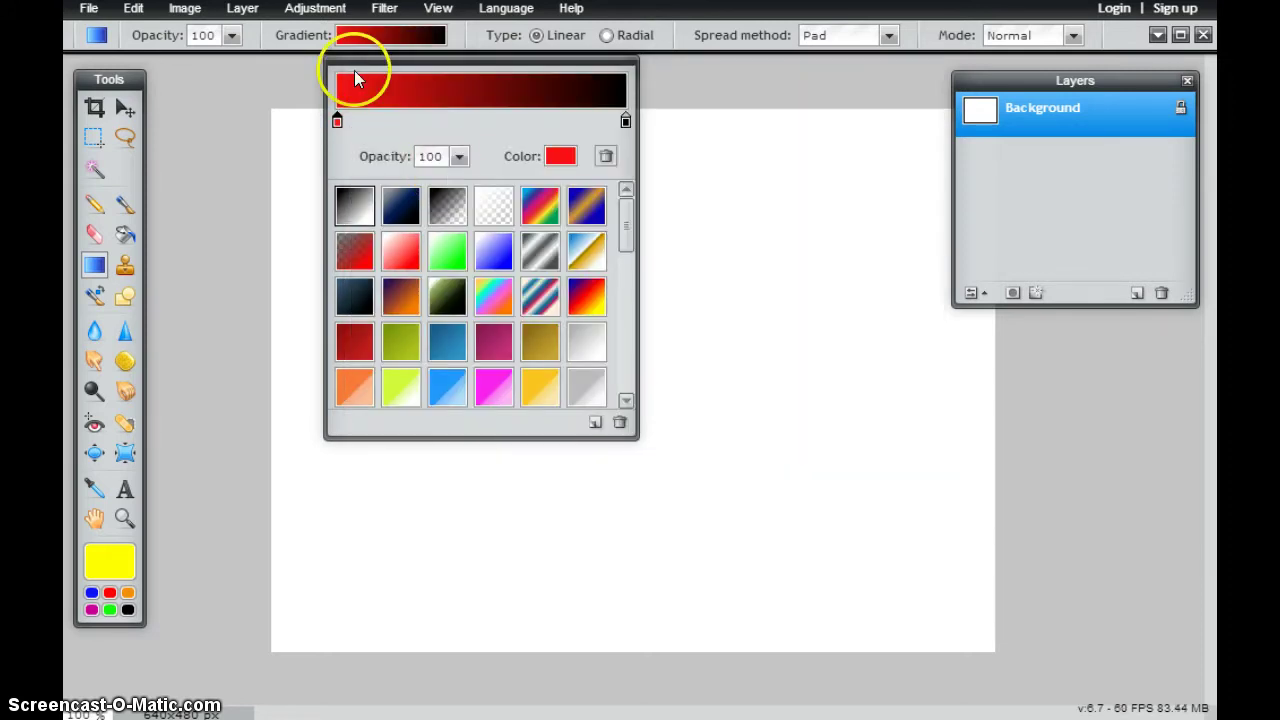
# - Change the black end stop to bright yellow
pyautogui.click(558, 158)
pyautogui.click(570, 178)
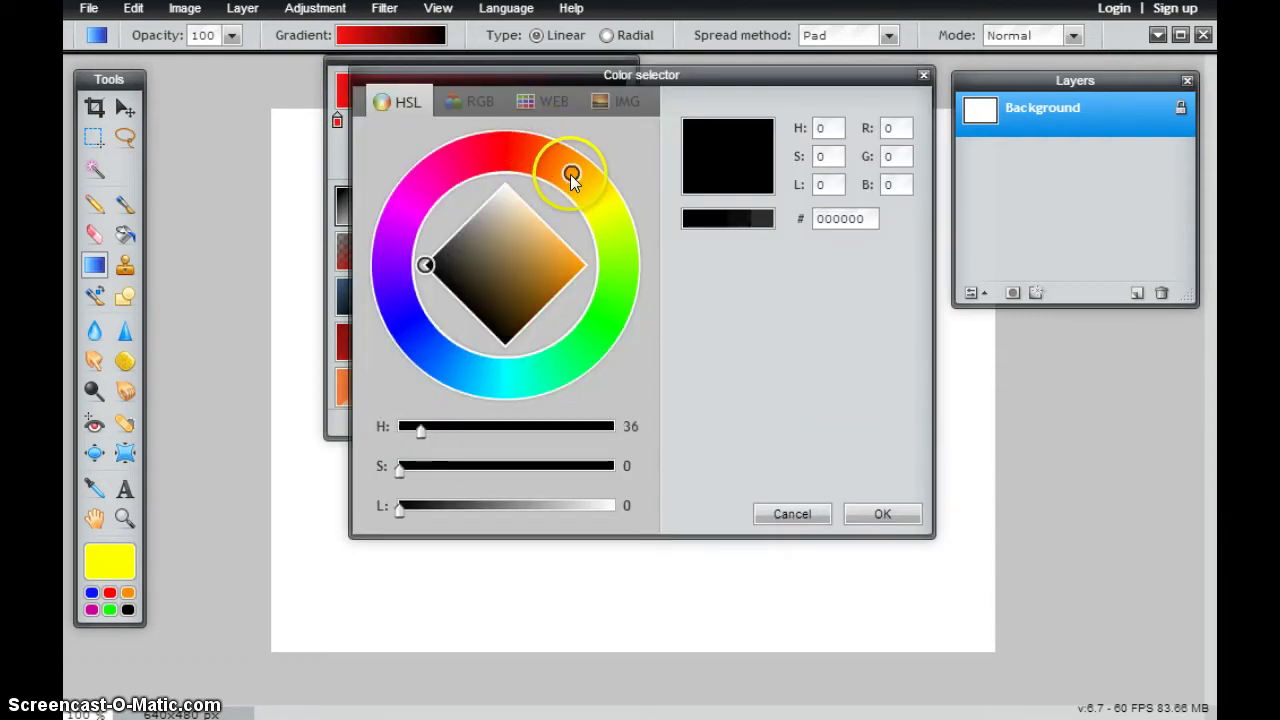
pyautogui.click(615, 205)
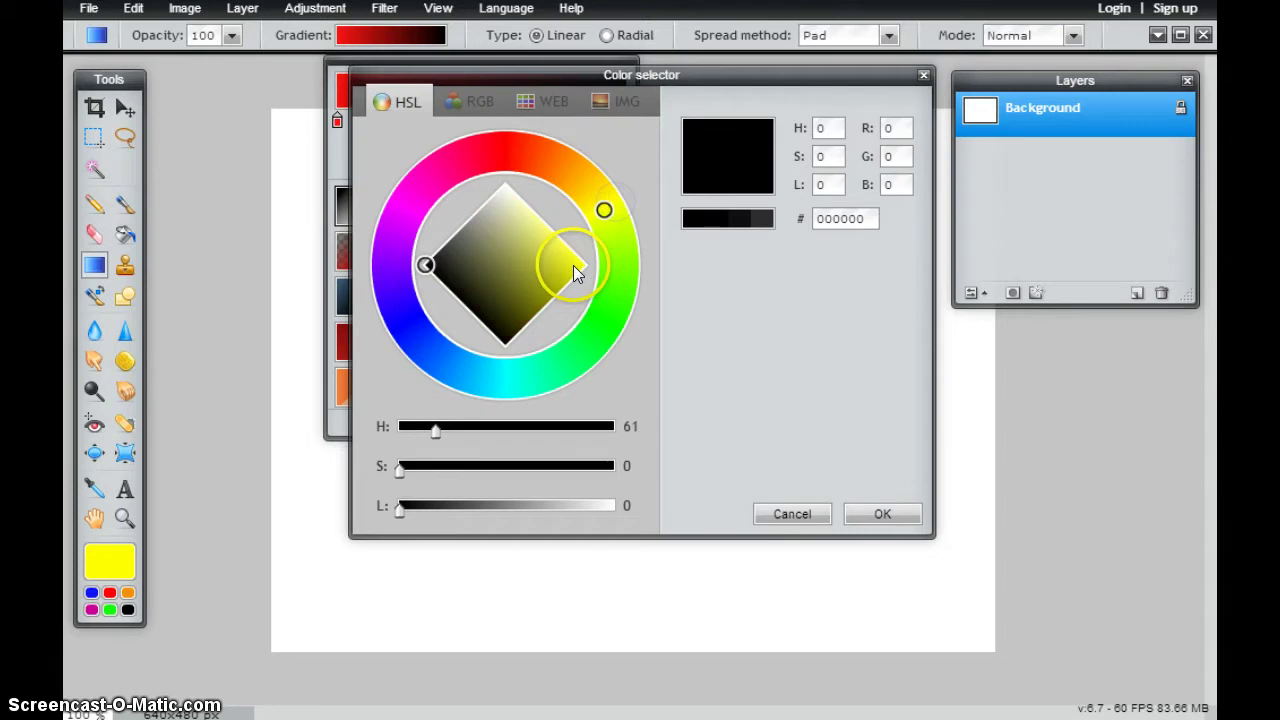
pyautogui.click(576, 262)
pyautogui.click(880, 514)
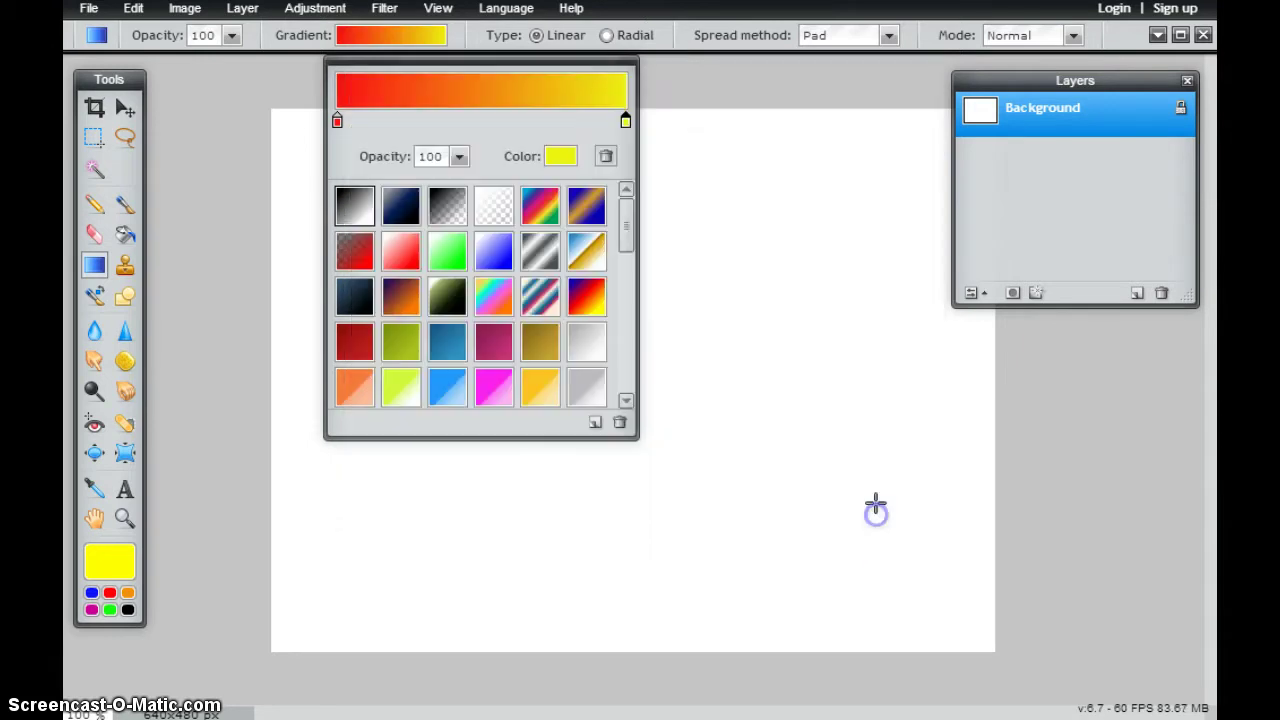
# - Test the red-to-yellow gradient diagonally on the canvas, then undo it
pyautogui.click(700, 91)
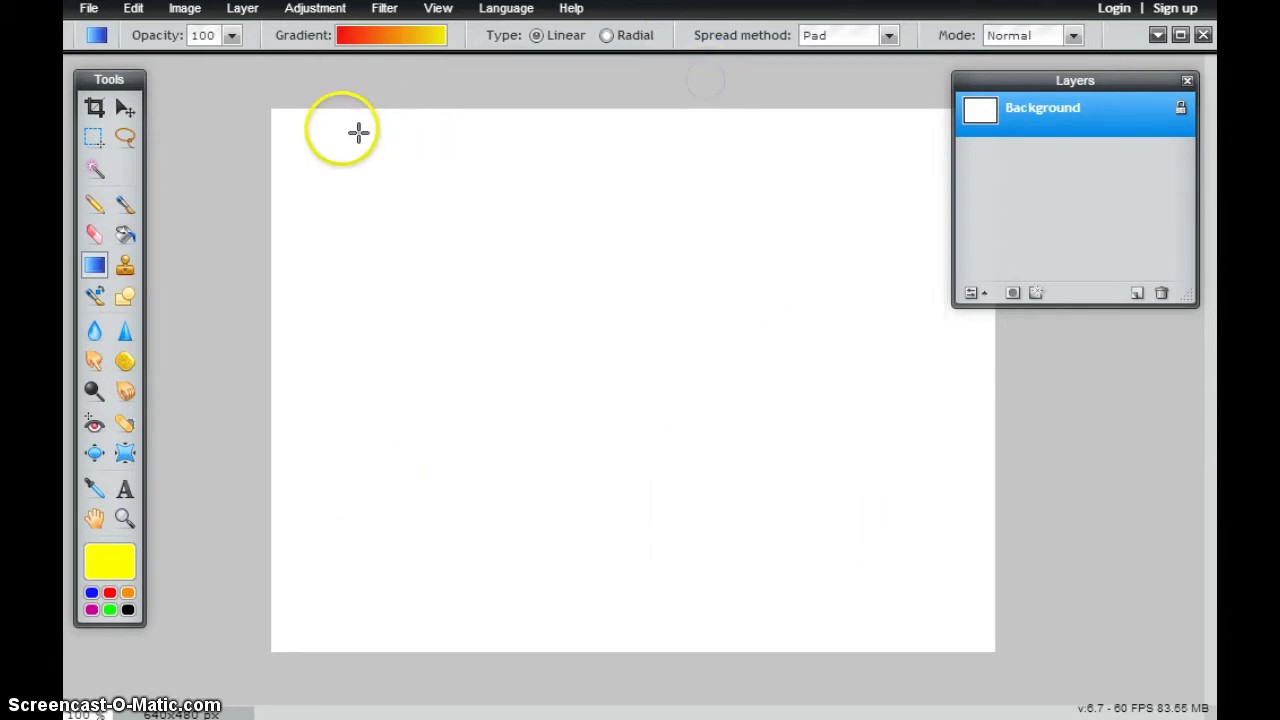
pyautogui.moveTo(291, 124); pyautogui.dragTo(965, 616)
pyautogui.hotkey('ctrl', 'z')
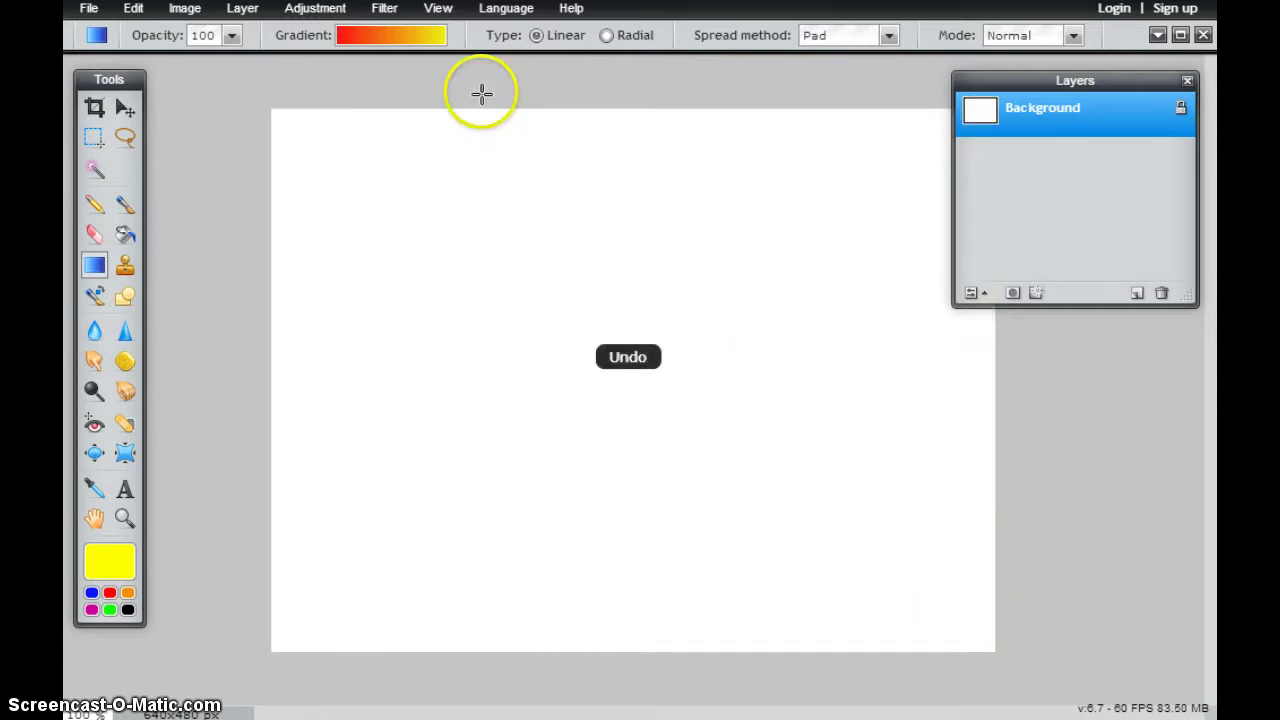
# - Add a blue (#1430ff) middle stop and fill the canvas with the red-blue-yellow gradient
pyautogui.click(400, 40)
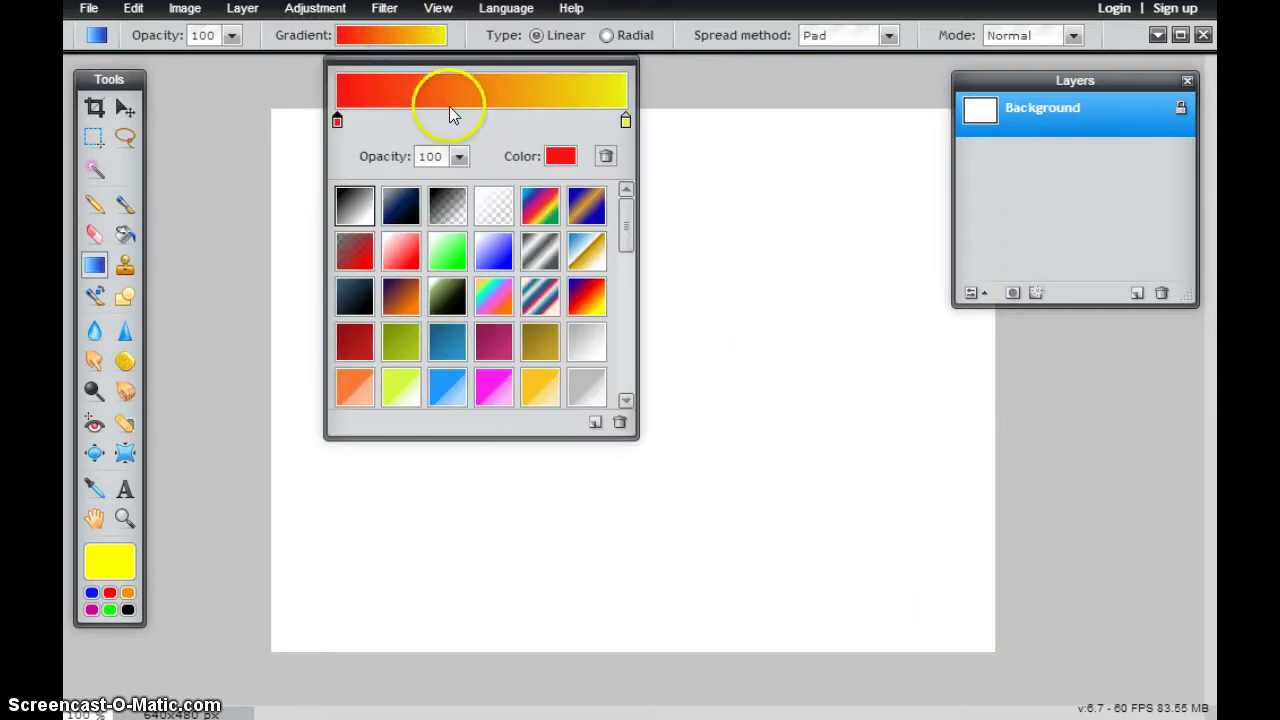
pyautogui.click(474, 120)
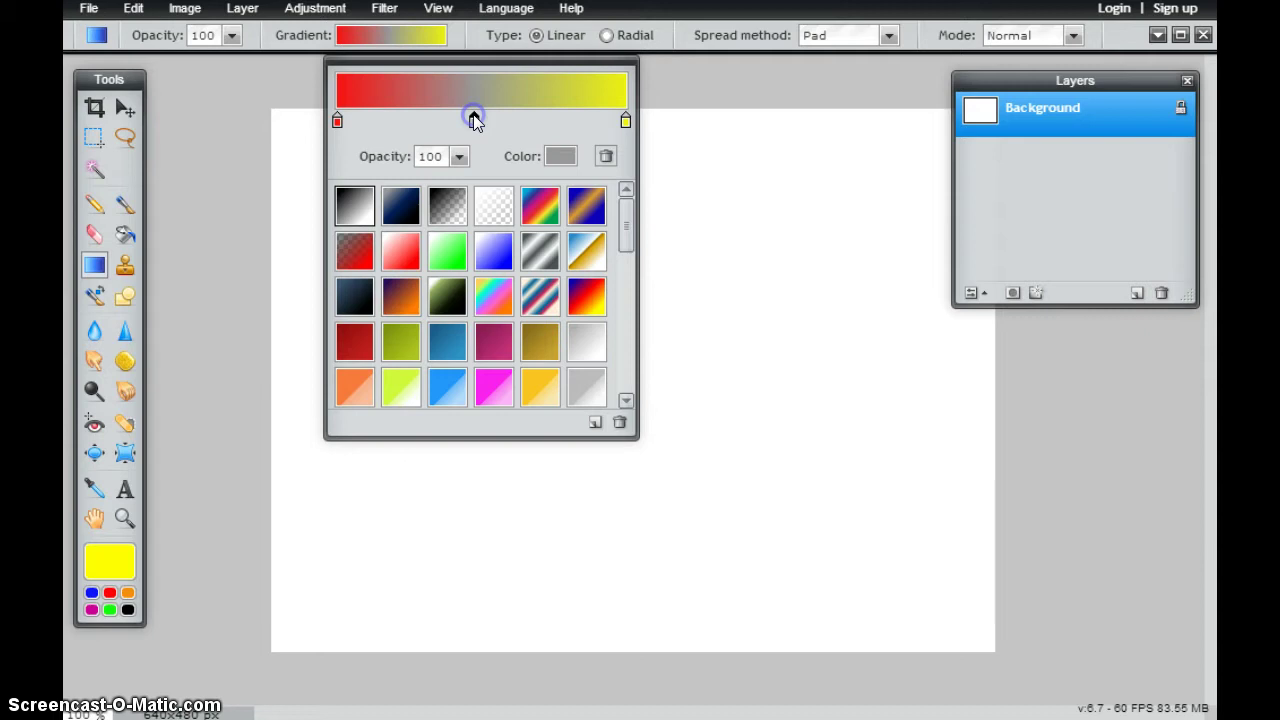
pyautogui.moveTo(474, 125)
pyautogui.mouseDown()
pyautogui.moveTo(440, 125)
pyautogui.moveTo(539, 126)
pyautogui.moveTo(477, 128)
pyautogui.mouseUp()
pyautogui.click(562, 157)
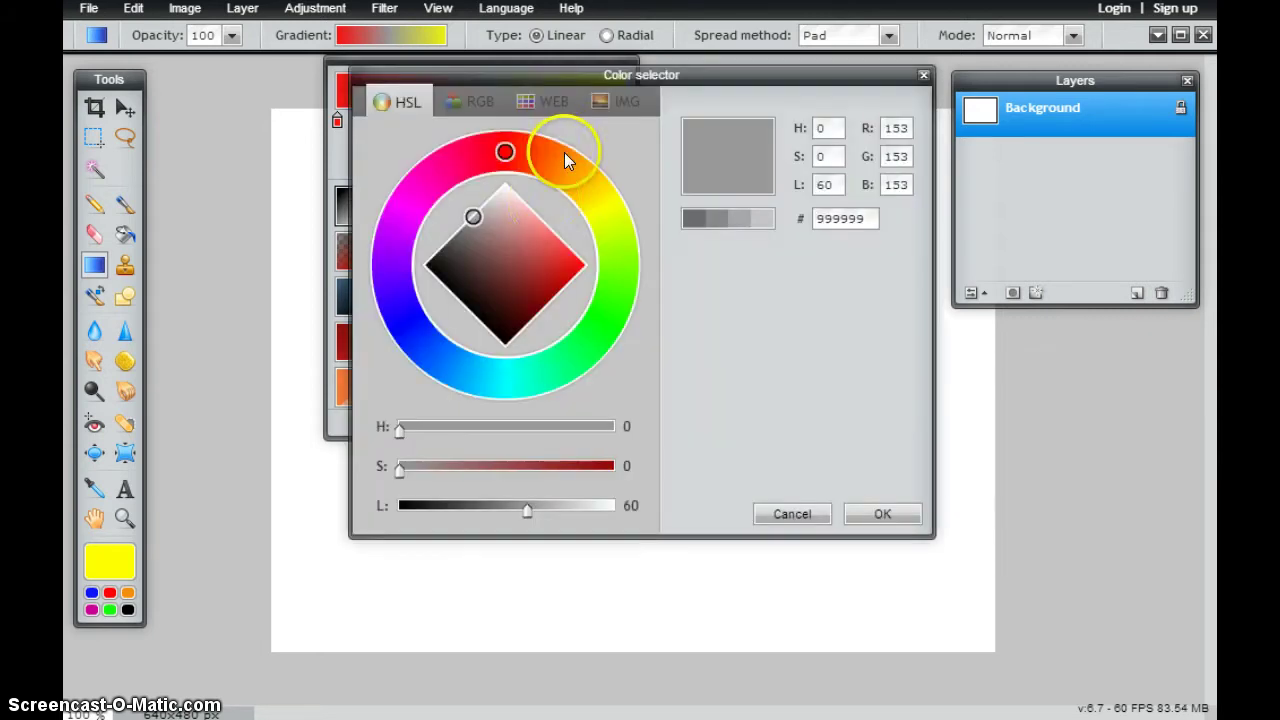
pyautogui.click(403, 325)
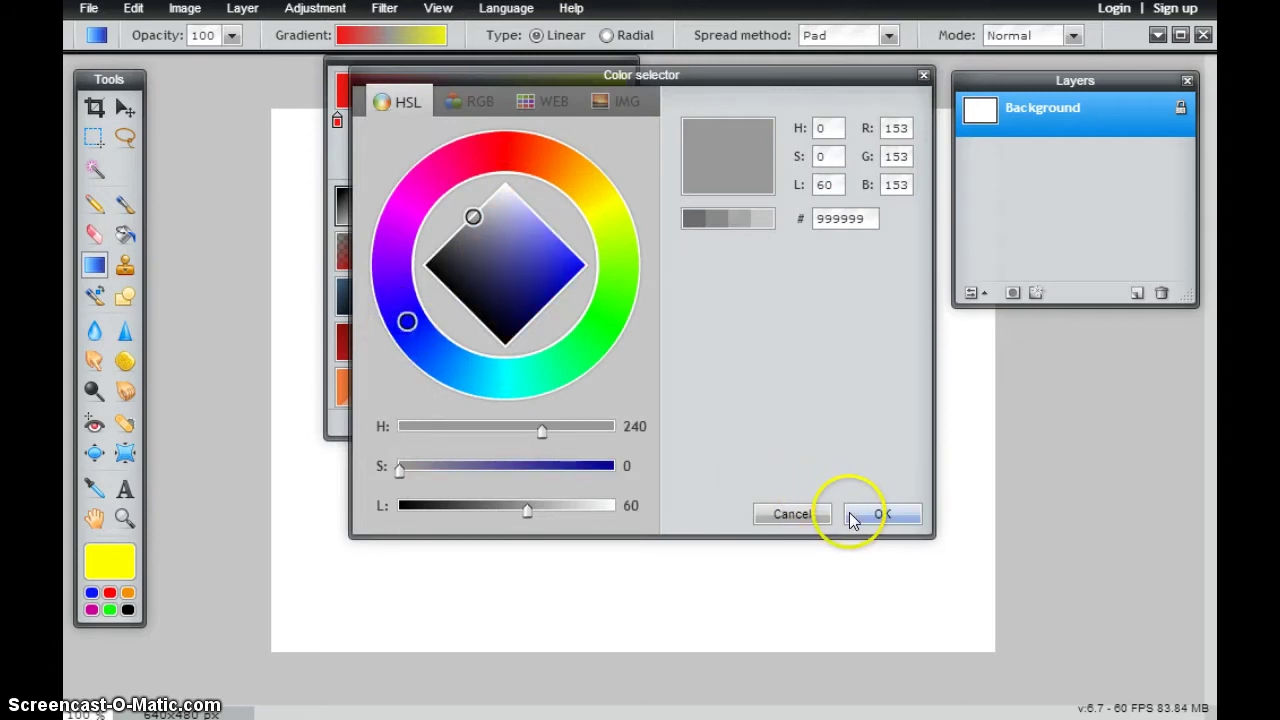
pyautogui.click(849, 513)
pyautogui.click(563, 157)
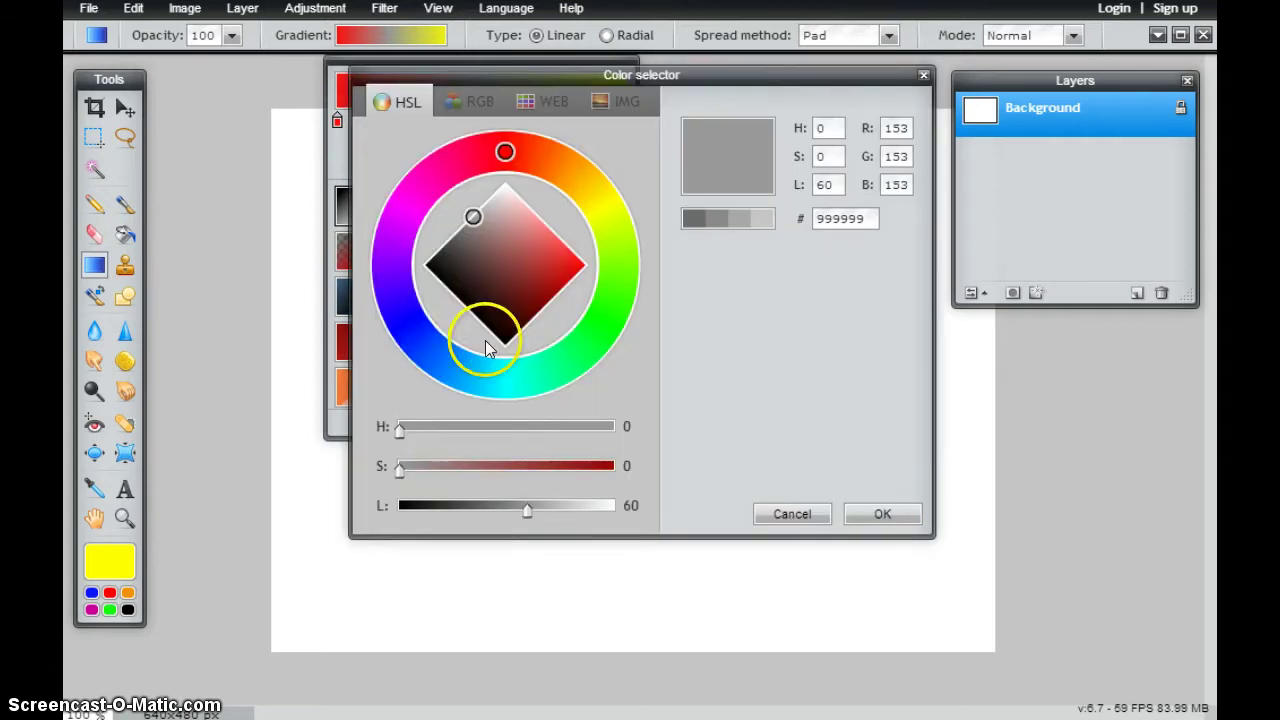
pyautogui.click(417, 341)
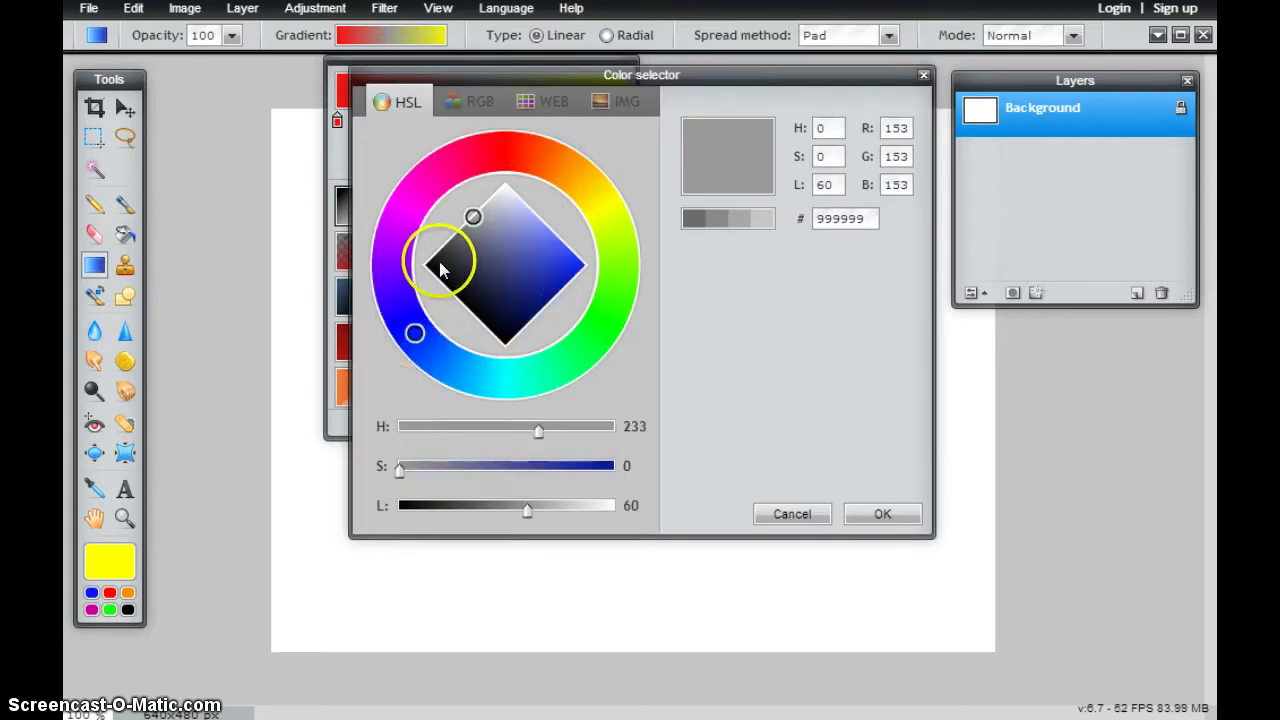
pyautogui.click(579, 258)
pyautogui.click(856, 505)
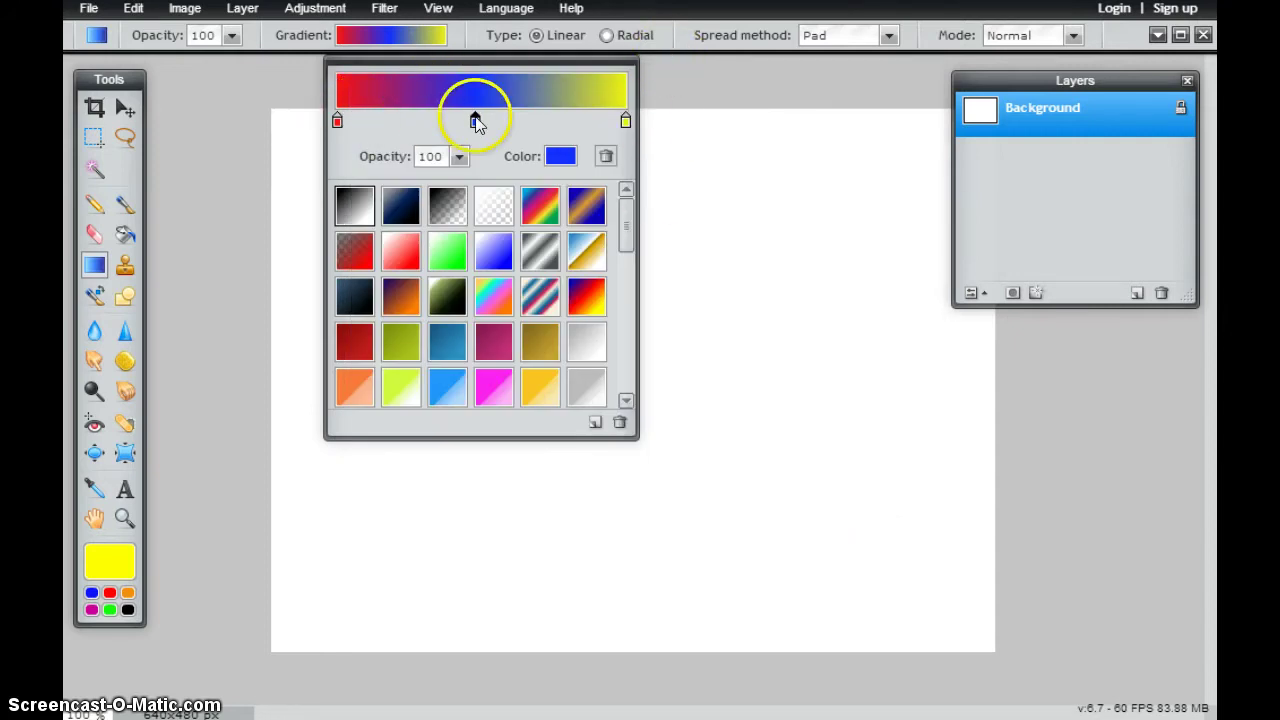
pyautogui.moveTo(298, 142); pyautogui.dragTo(947, 632)
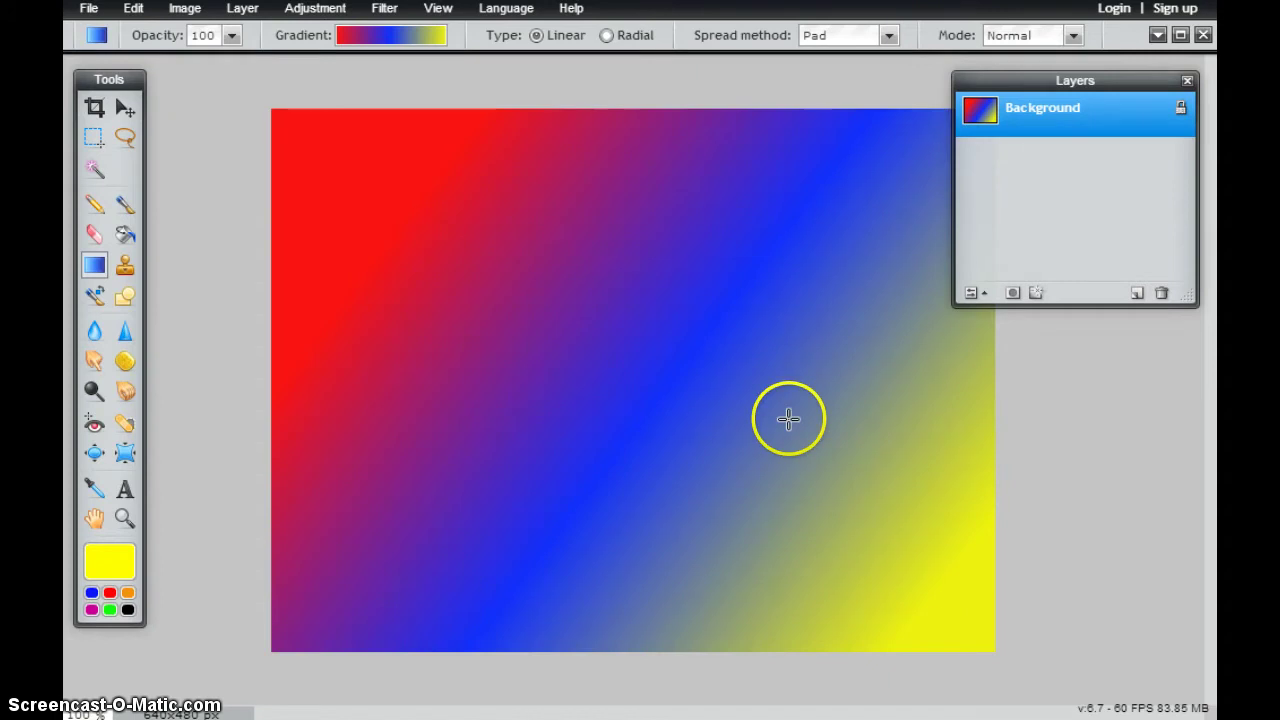
# - Undo the test fill and delete the blue middle stop from the gradient
pyautogui.hotkey('ctrl', 'z')
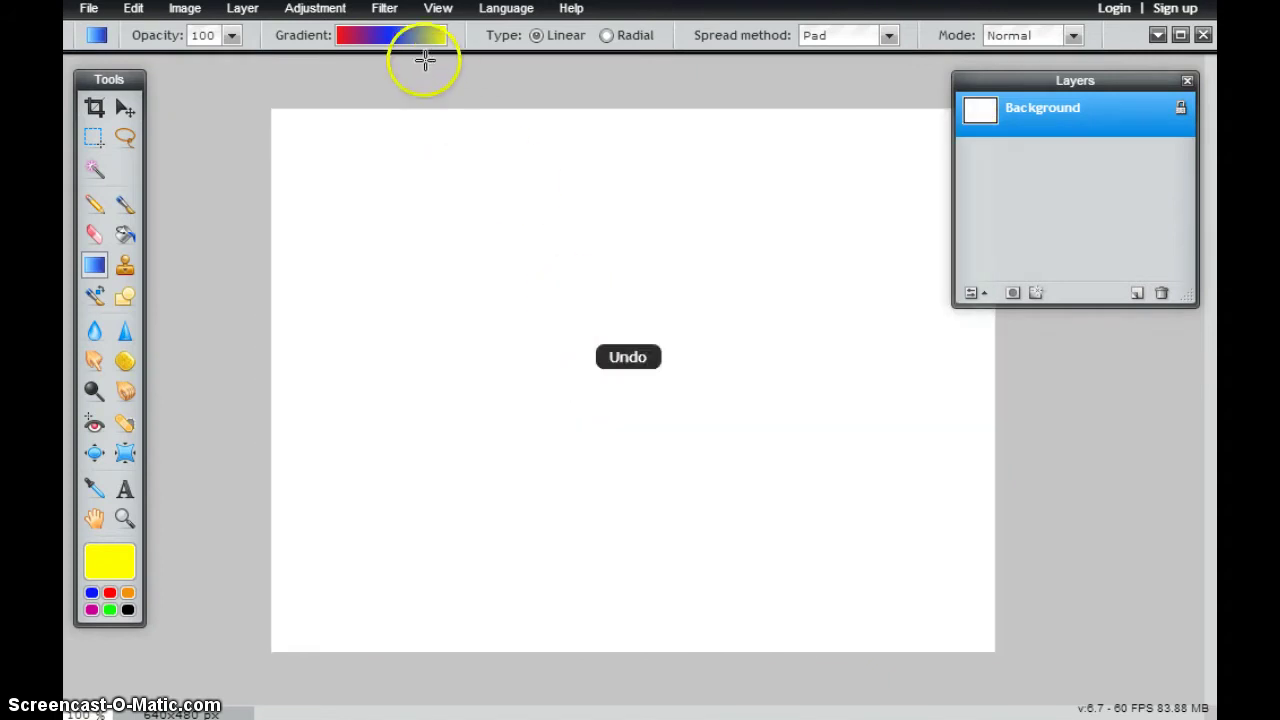
pyautogui.click(407, 38)
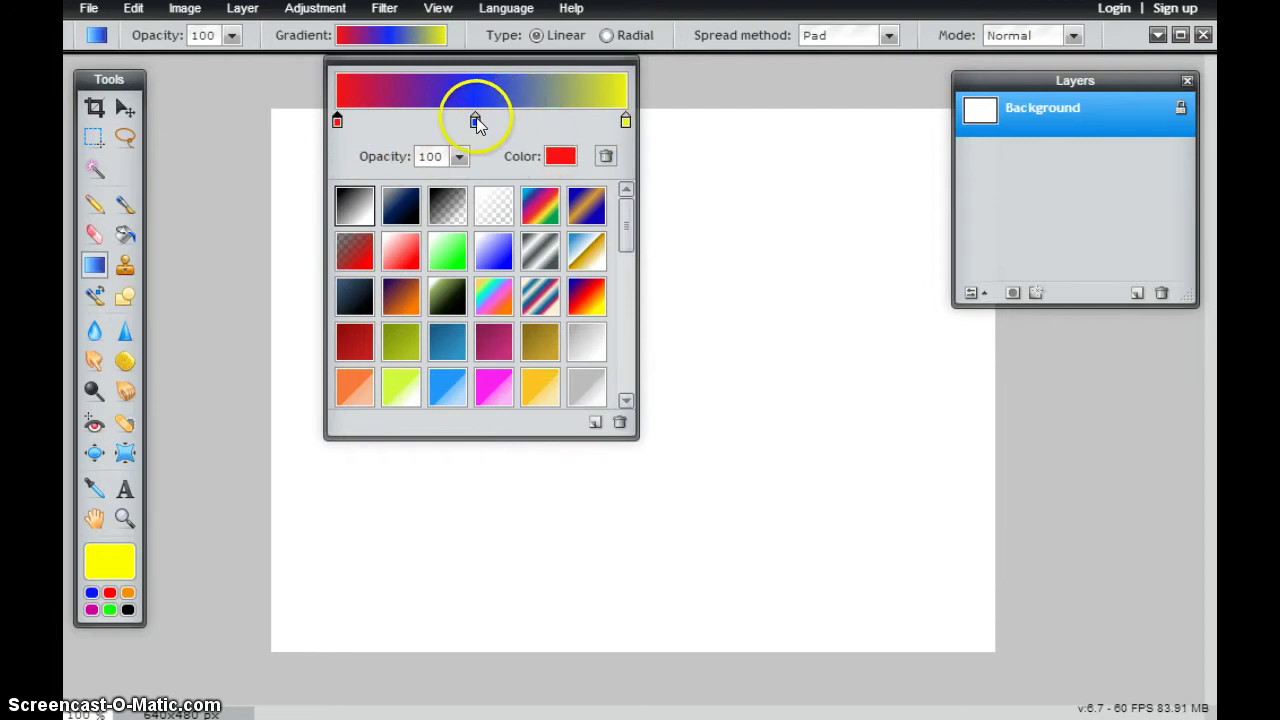
pyautogui.click(399, 127)
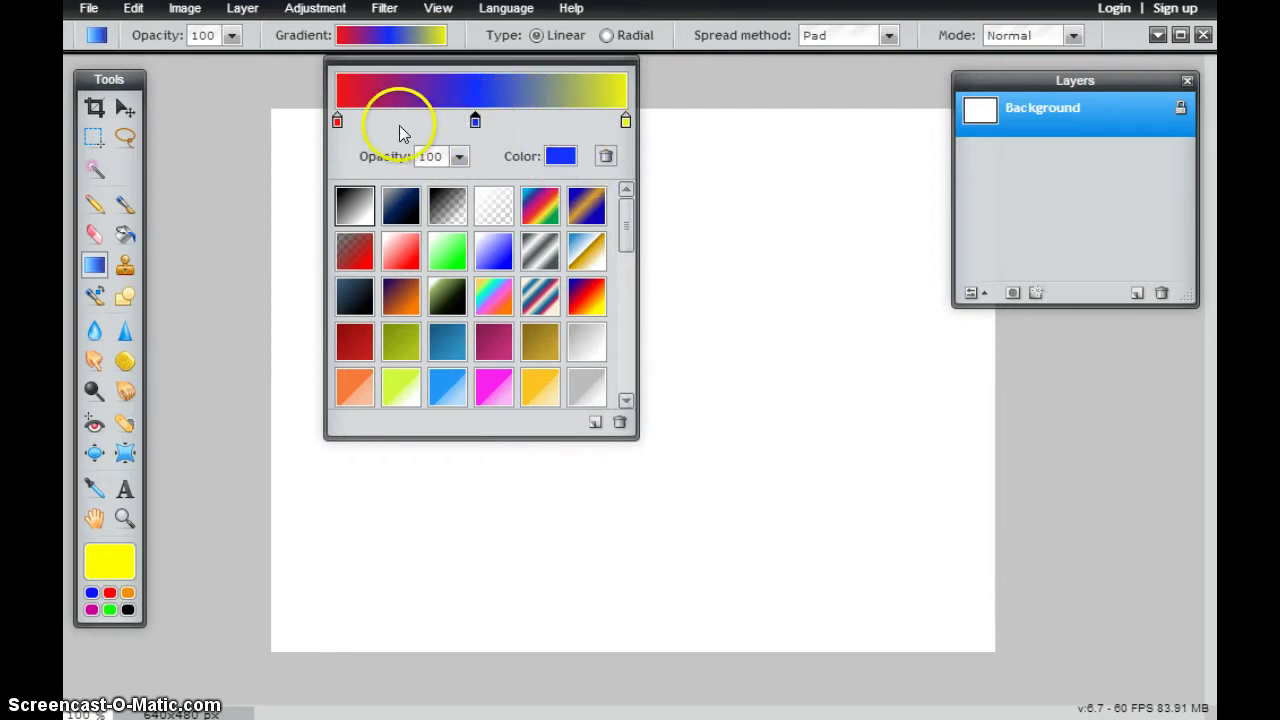
pyautogui.click(605, 156)
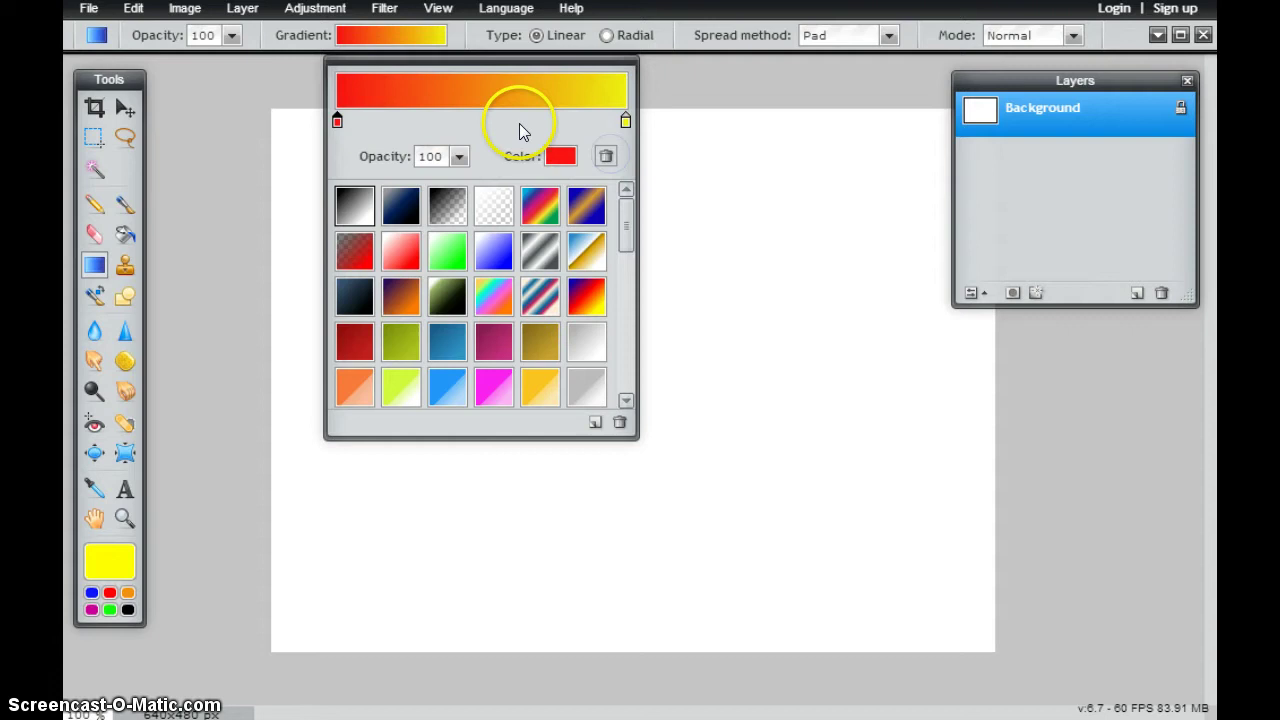
# - Apply the blue, cream and red striped preset, delete one stop, and respace the rest
pyautogui.click(536, 305)
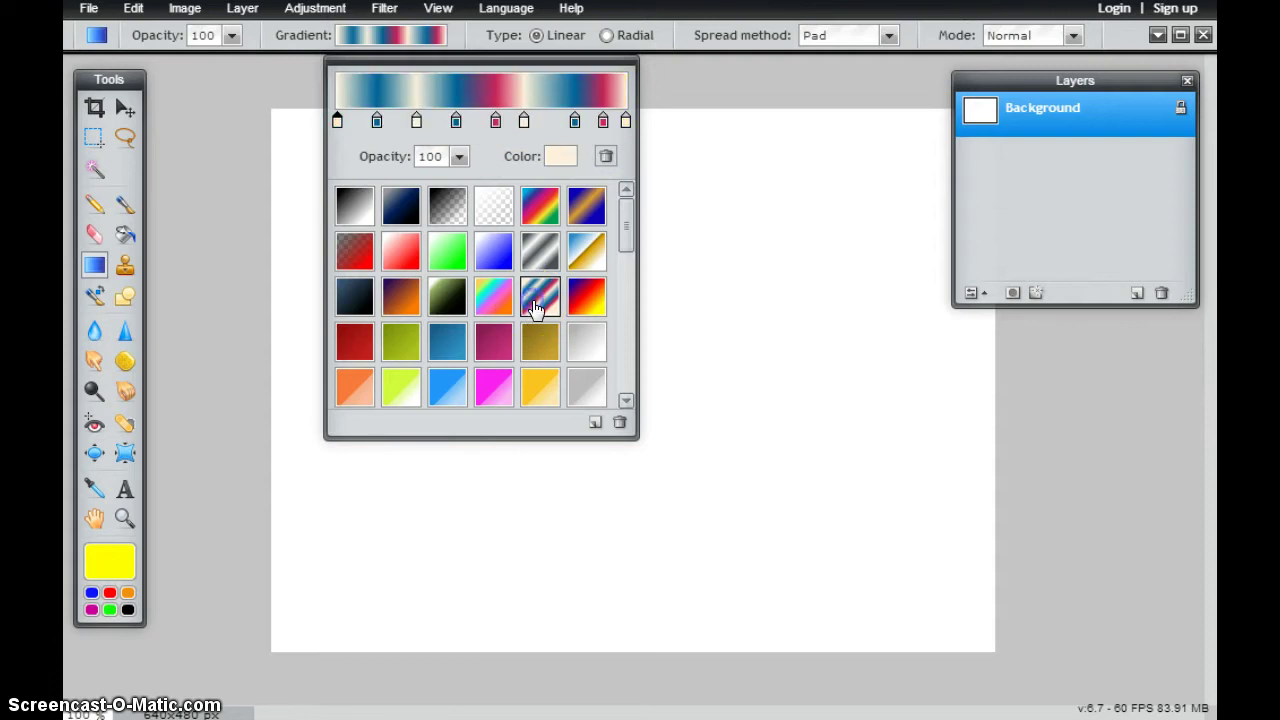
pyautogui.click(418, 128)
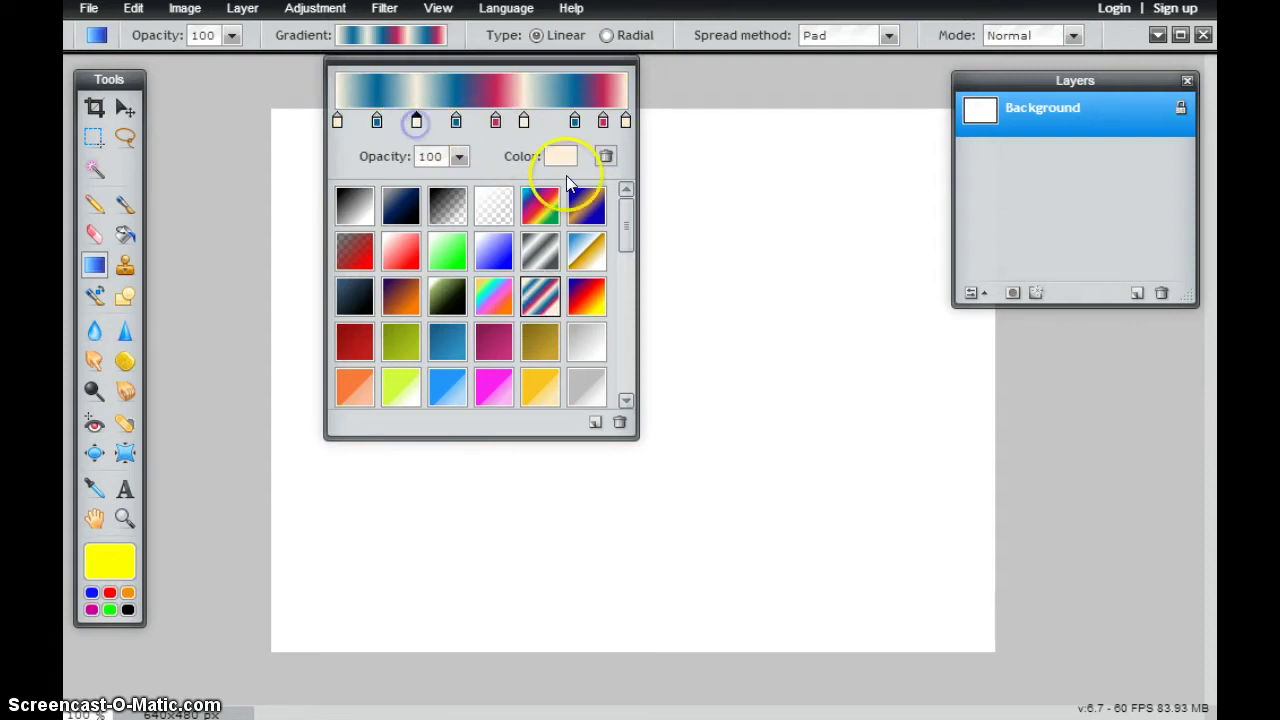
pyautogui.click(610, 157)
pyautogui.click(525, 123)
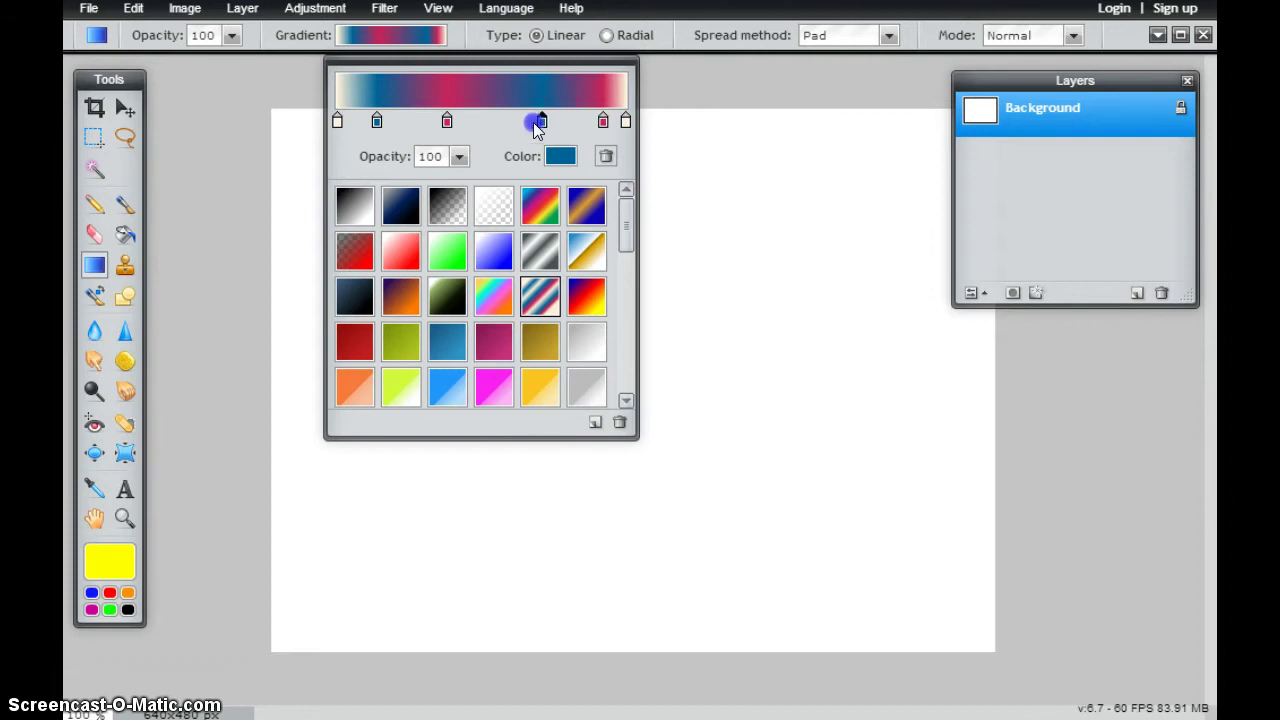
pyautogui.click(603, 121)
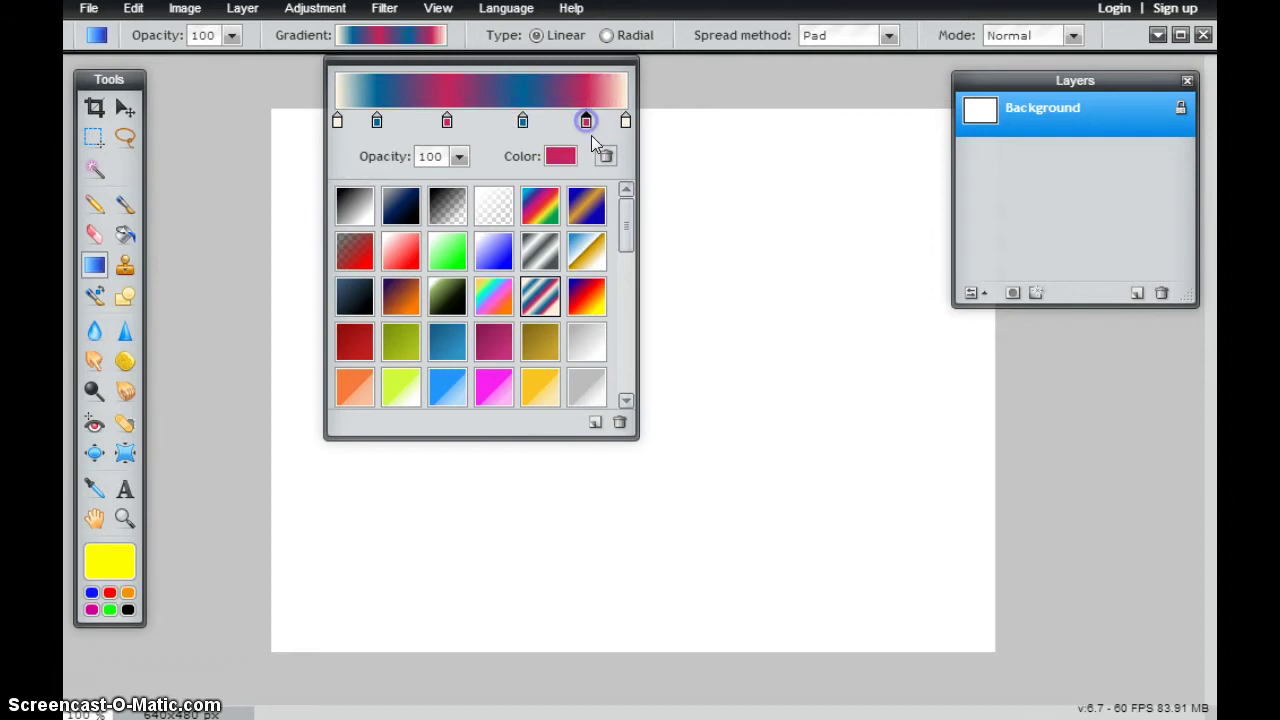
pyautogui.moveTo(624, 222)
pyautogui.mouseDown()
pyautogui.moveTo(641, 388)
pyautogui.moveTo(609, 237)
pyautogui.mouseUp()
pyautogui.click(672, 95)
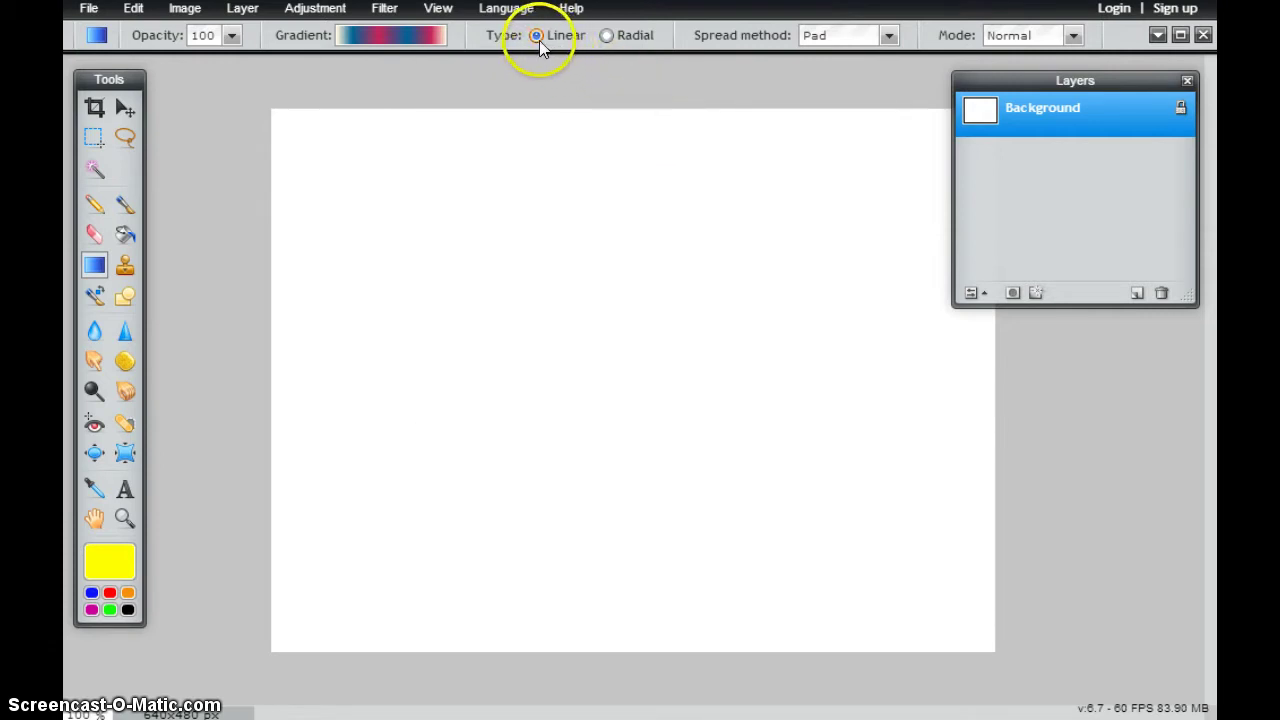
pyautogui.moveTo(371, 160); pyautogui.dragTo(882, 512)
pyautogui.moveTo(449, 281); pyautogui.dragTo(381, 201)
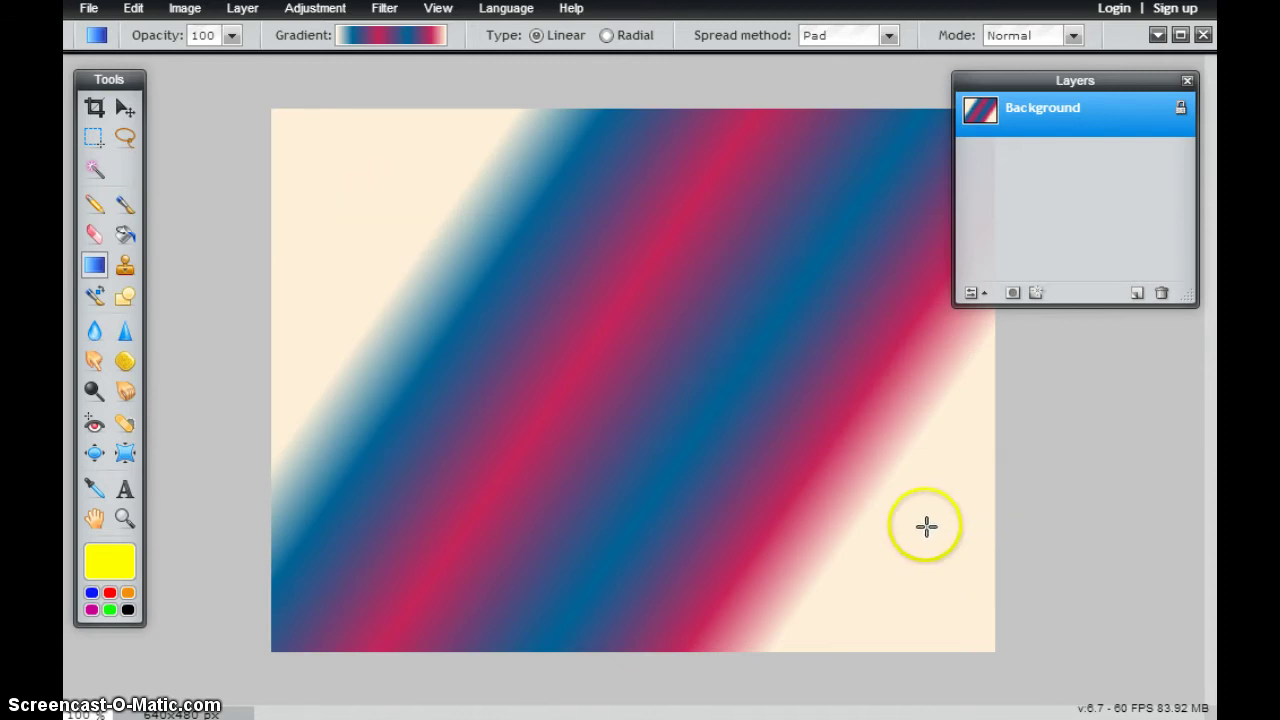
pyautogui.hotkey('ctrl', 'z')
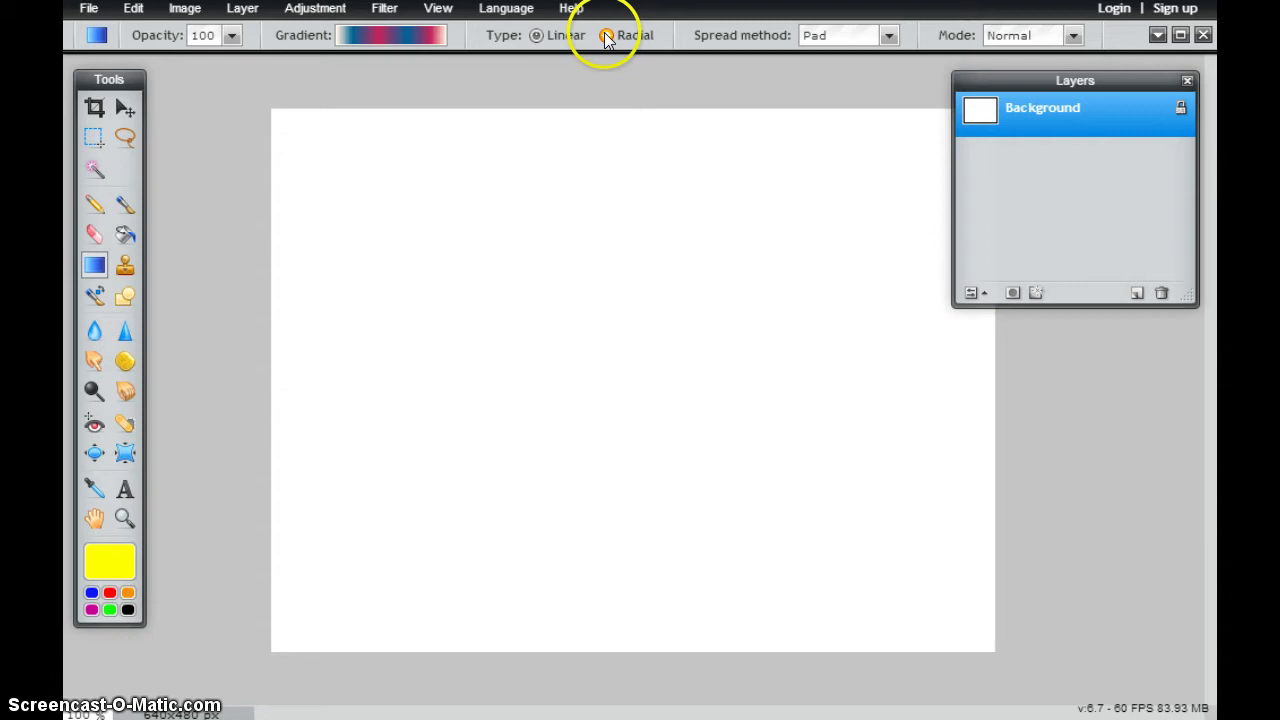
pyautogui.moveTo(426, 169); pyautogui.dragTo(780, 505)
pyautogui.hotkey('ctrl', 'z')
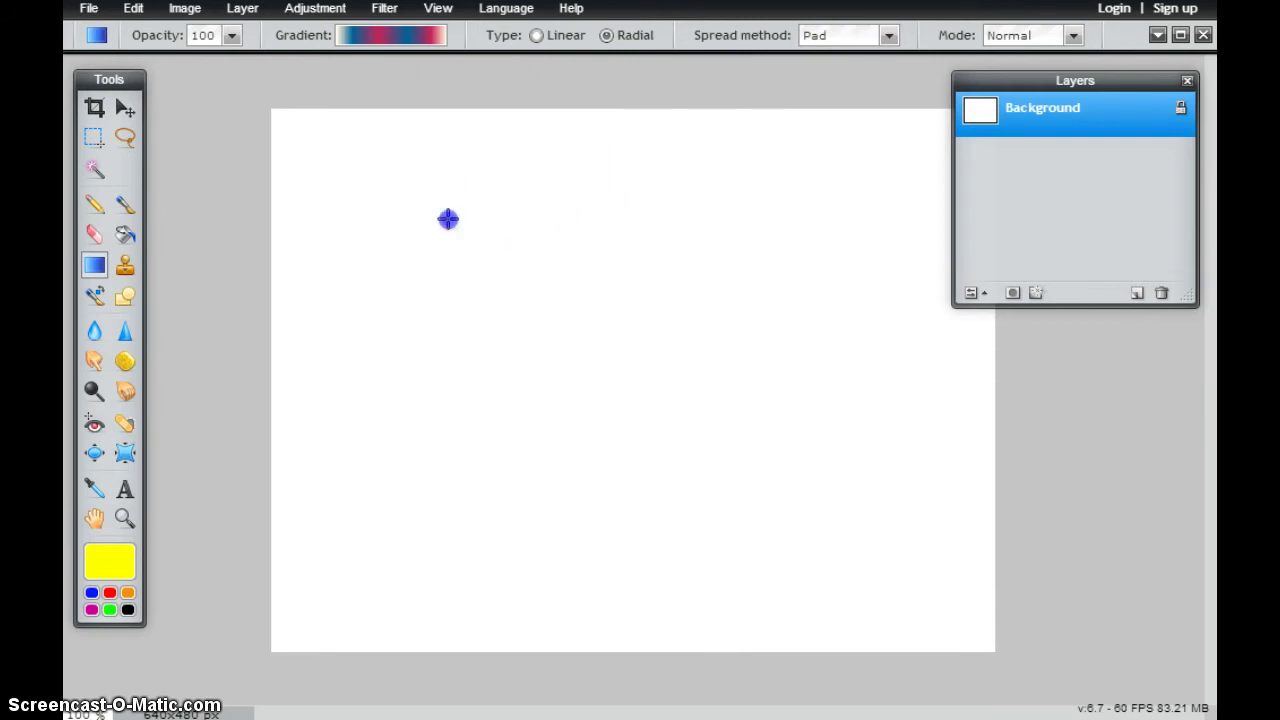
pyautogui.moveTo(446, 217); pyautogui.dragTo(691, 386)
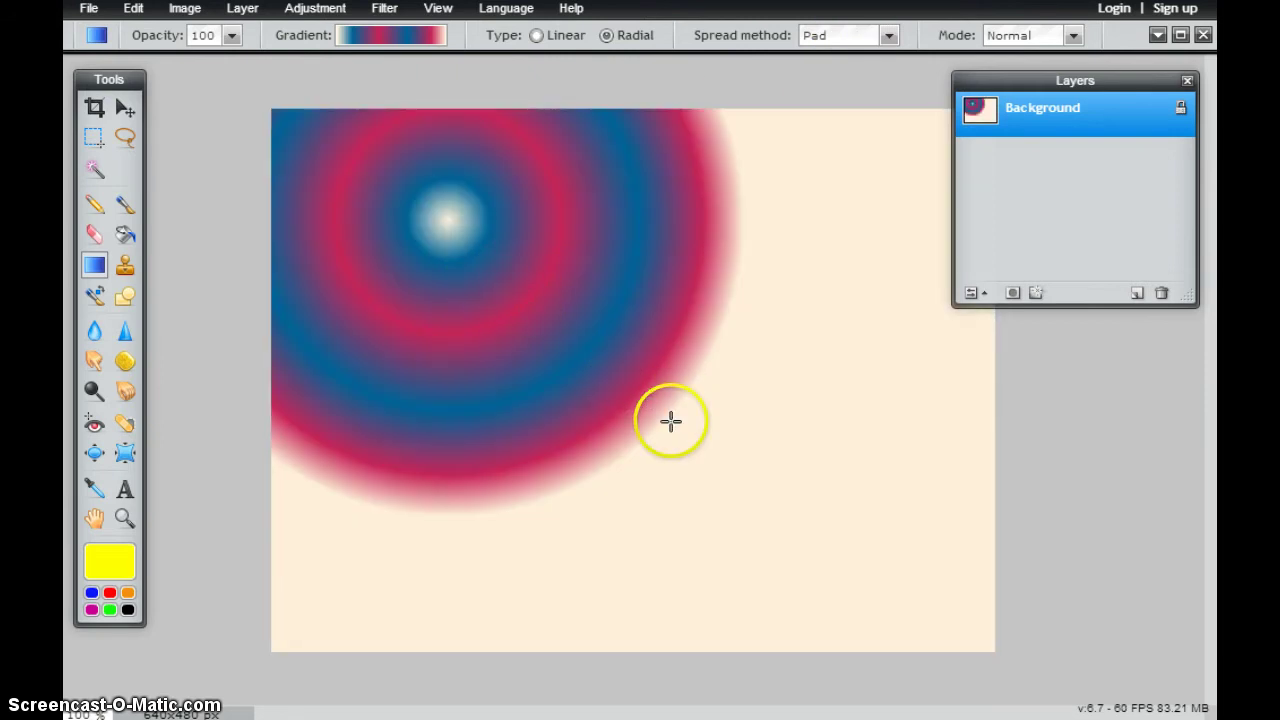
pyautogui.hotkey('ctrl', 'z')
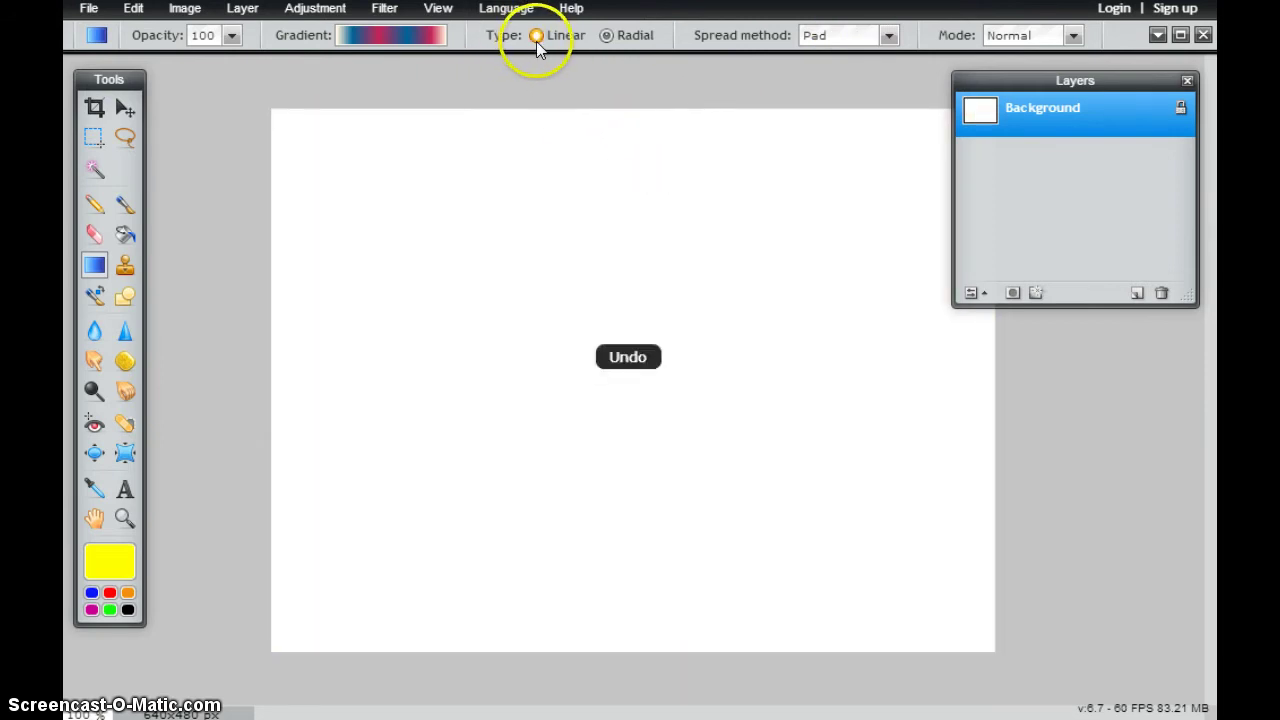
pyautogui.click(537, 36)
pyautogui.click(572, 295)
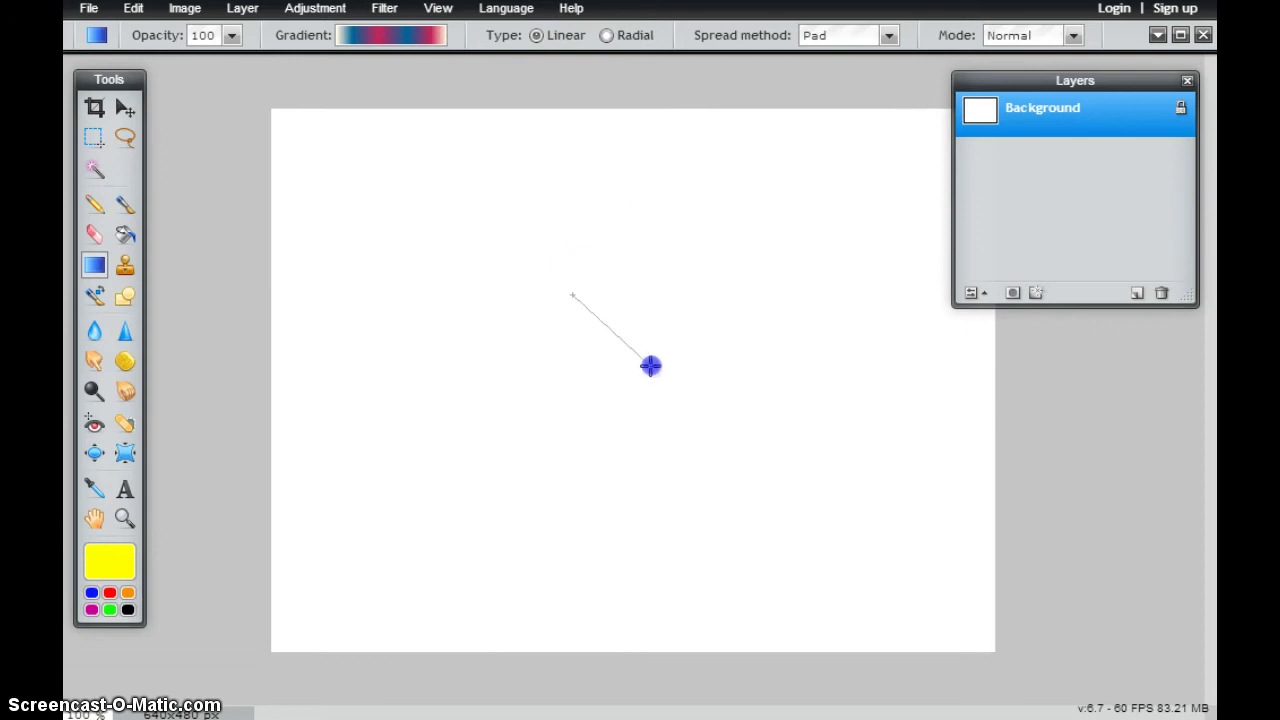
pyautogui.moveTo(650, 366); pyautogui.dragTo(651, 366)
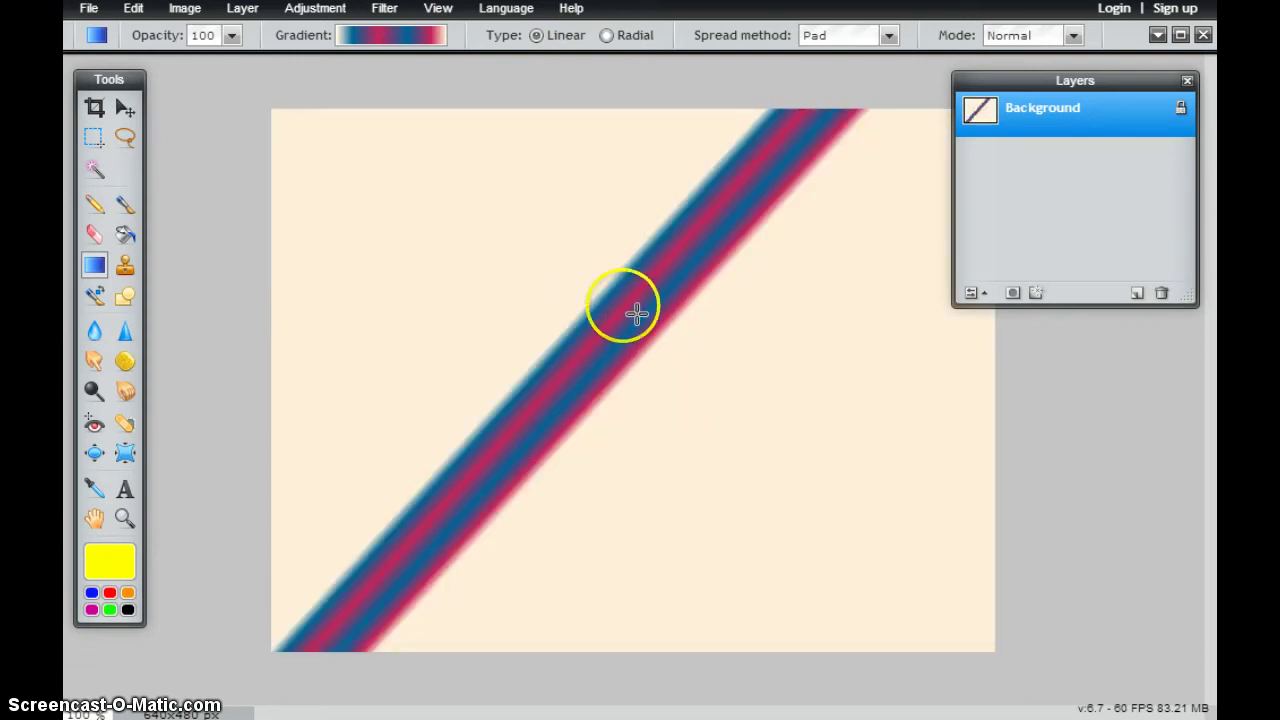
# - Set the spread method to Reflect, test diagonal stripes, and undo them
pyautogui.hotkey('ctrl', 'z')
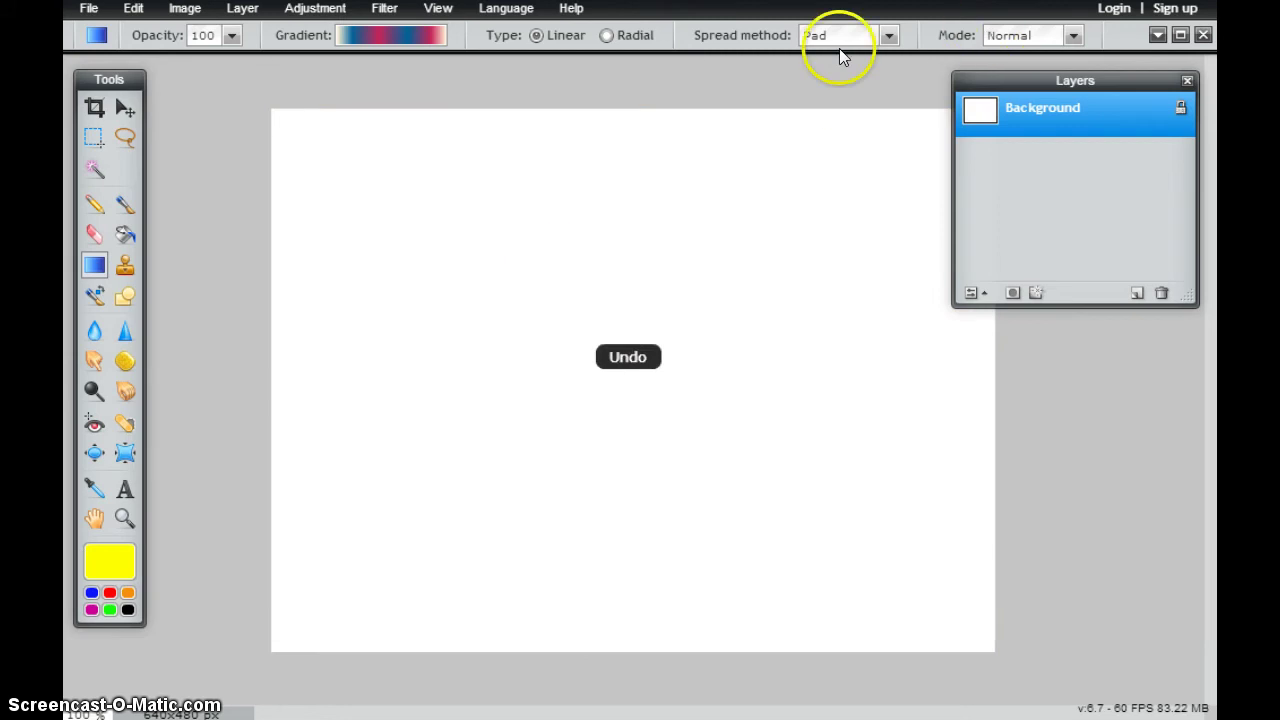
pyautogui.click(860, 37)
pyautogui.click(849, 88)
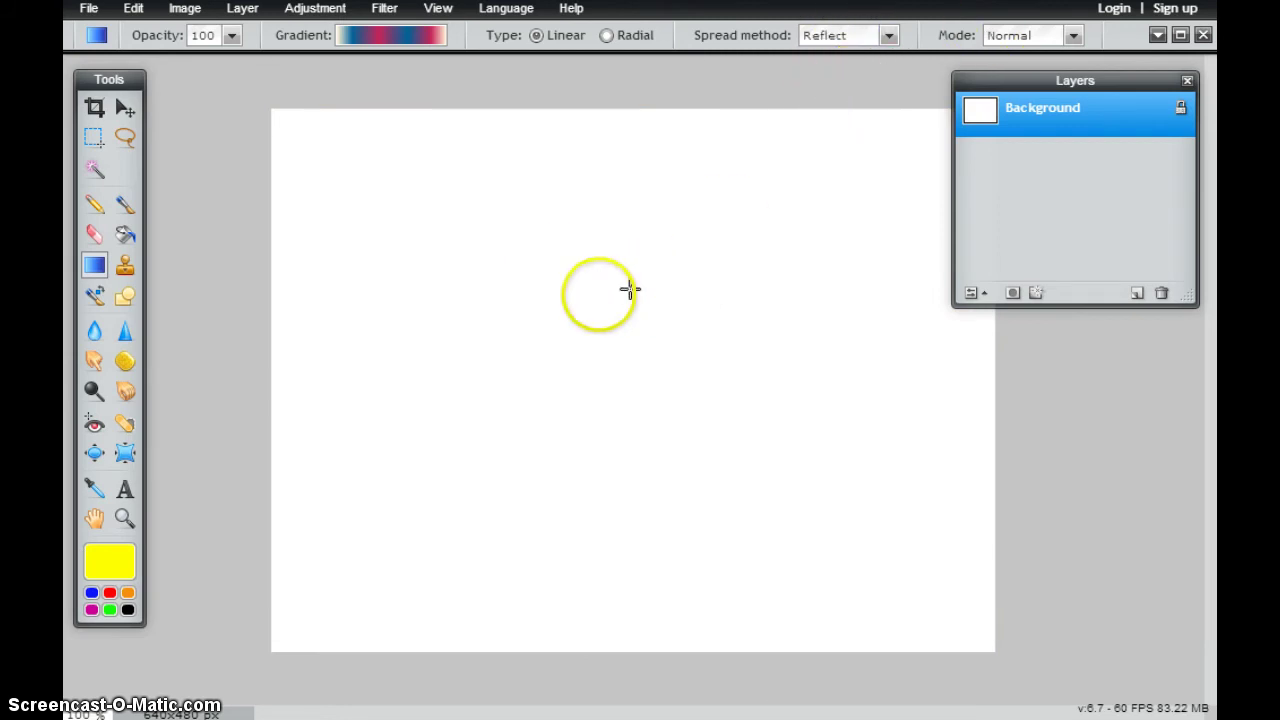
pyautogui.moveTo(597, 295); pyautogui.dragTo(662, 366)
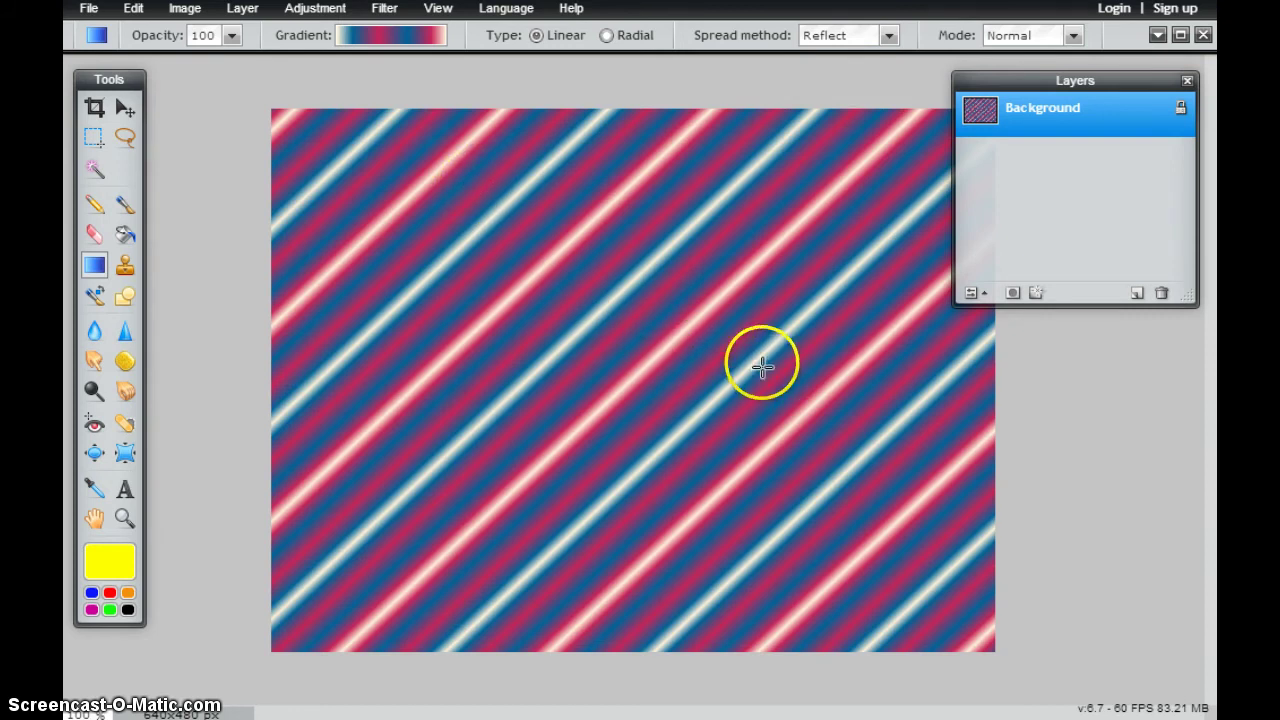
pyautogui.hotkey('ctrl', 'z')
# - Switch spread to Repeat and cover the canvas with repeating diagonal stripes
pyautogui.click(870, 38)
pyautogui.click(834, 103)
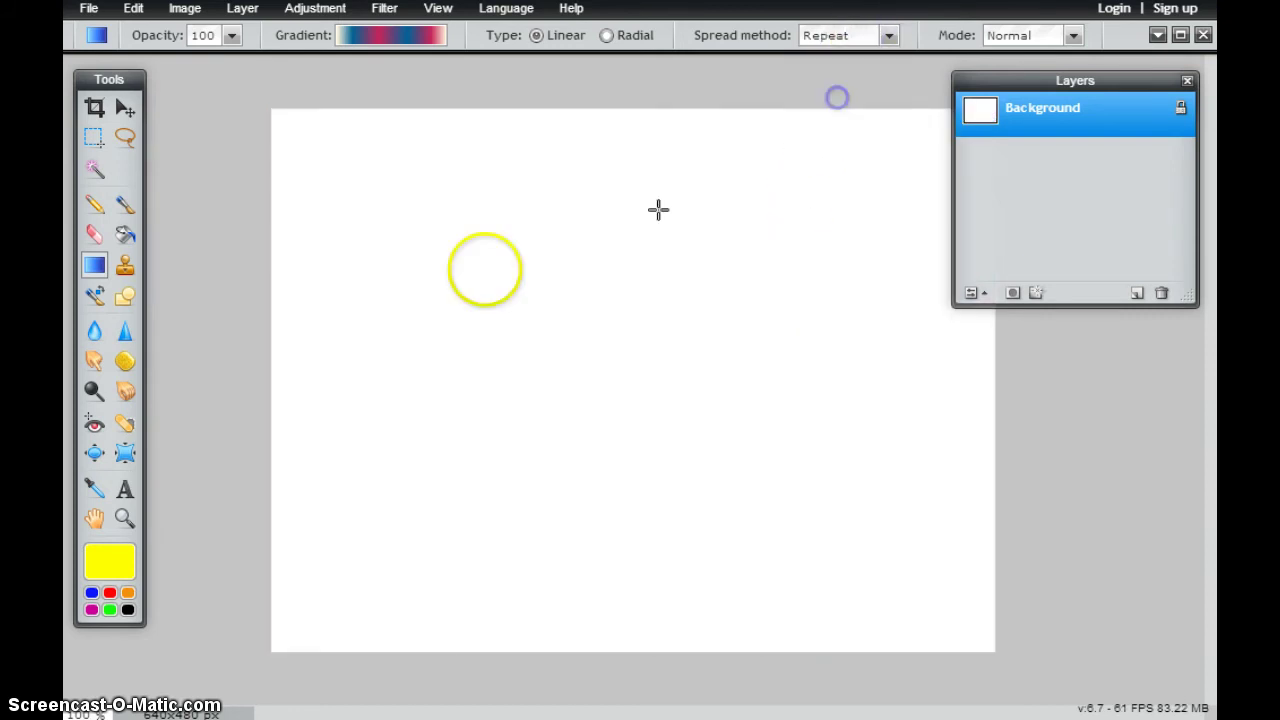
pyautogui.moveTo(524, 332); pyautogui.dragTo(544, 351)
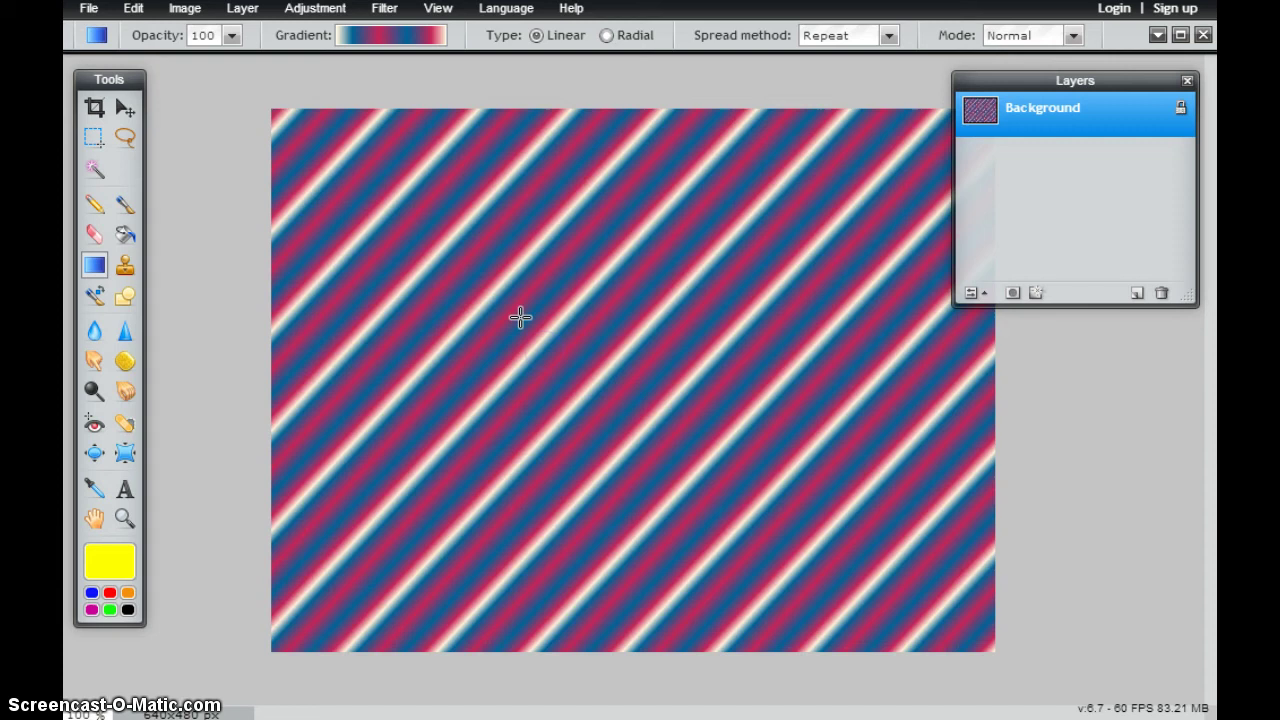
pyautogui.hotkey('ctrl', 'z')
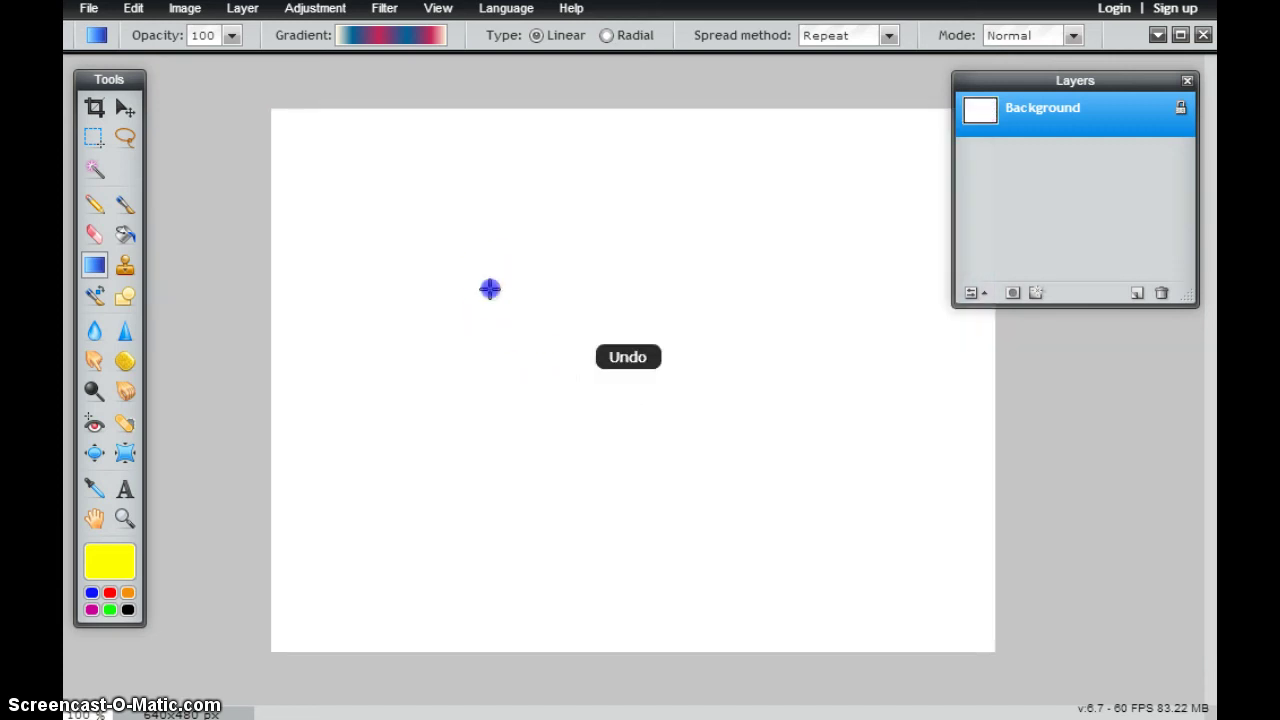
pyautogui.moveTo(600, 411); pyautogui.dragTo(600, 411)
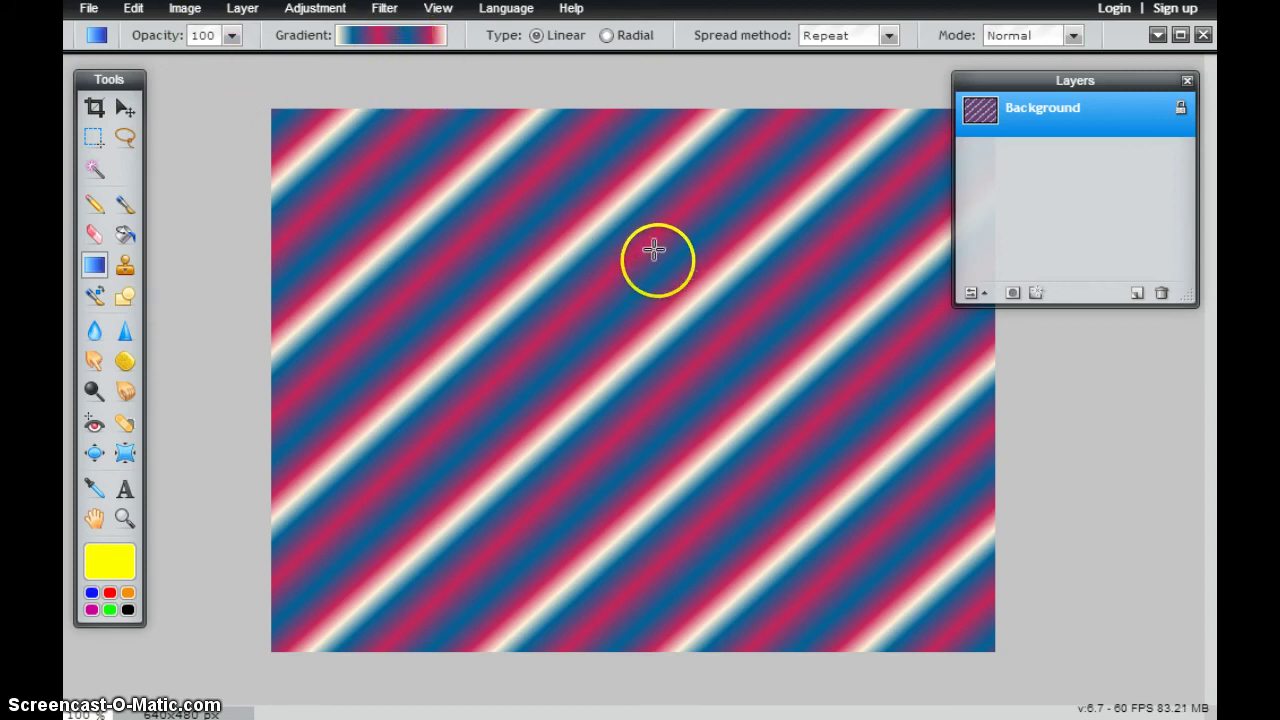
# - Add Layer 1 above Background and fill it with wider, steeper repeating striped gradient
pyautogui.click(1136, 291)
pyautogui.moveTo(834, 210); pyautogui.dragTo(468, 343)
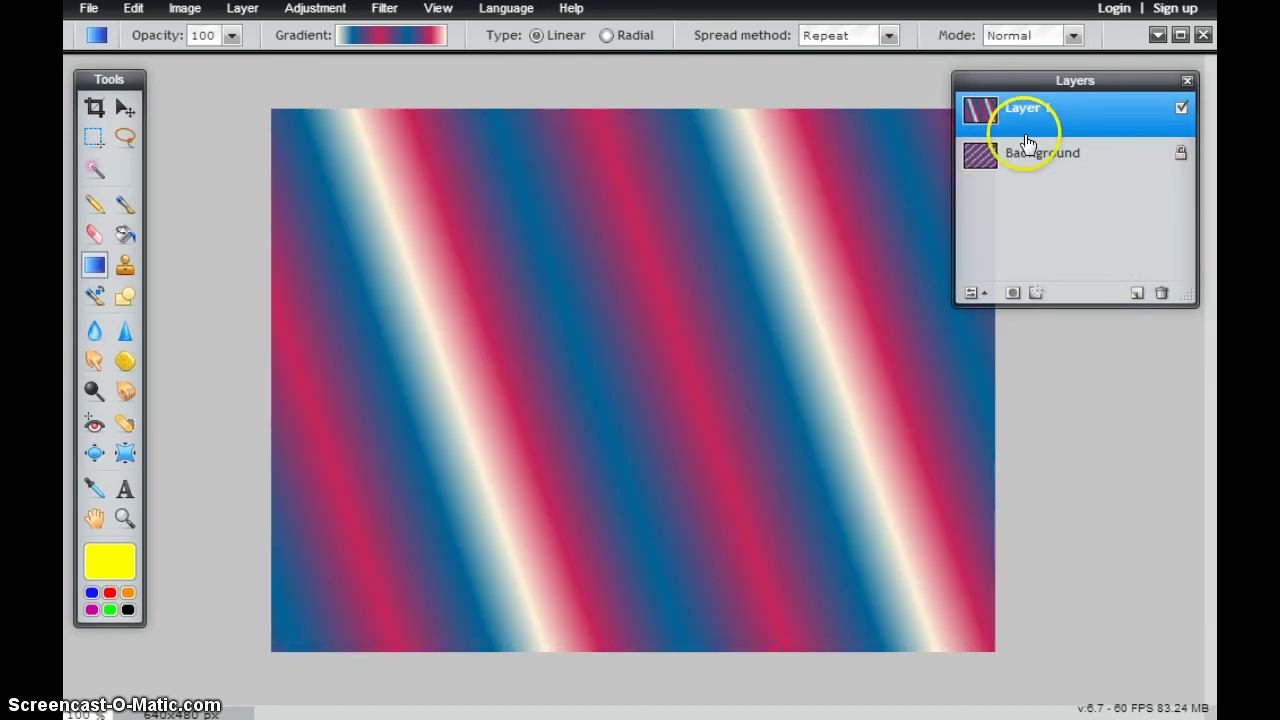